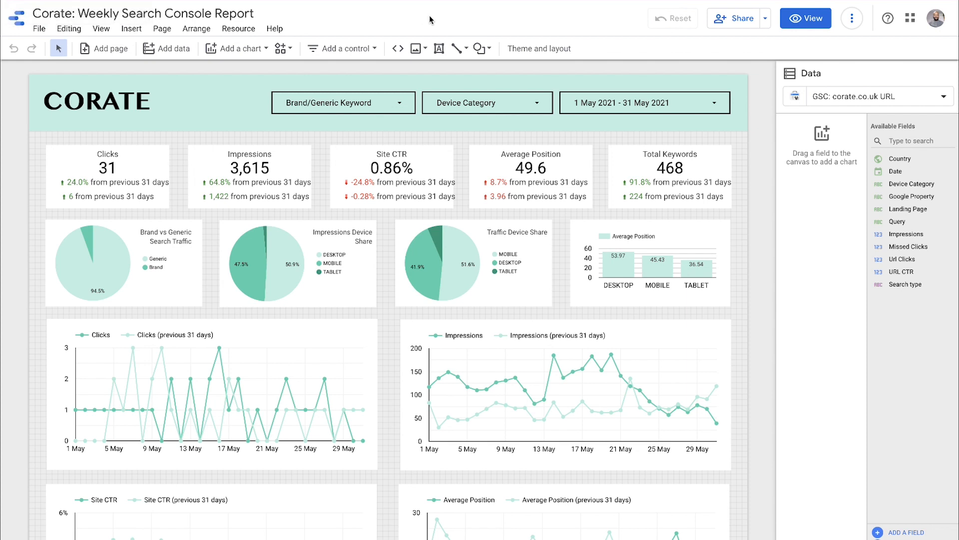
click(853, 19)
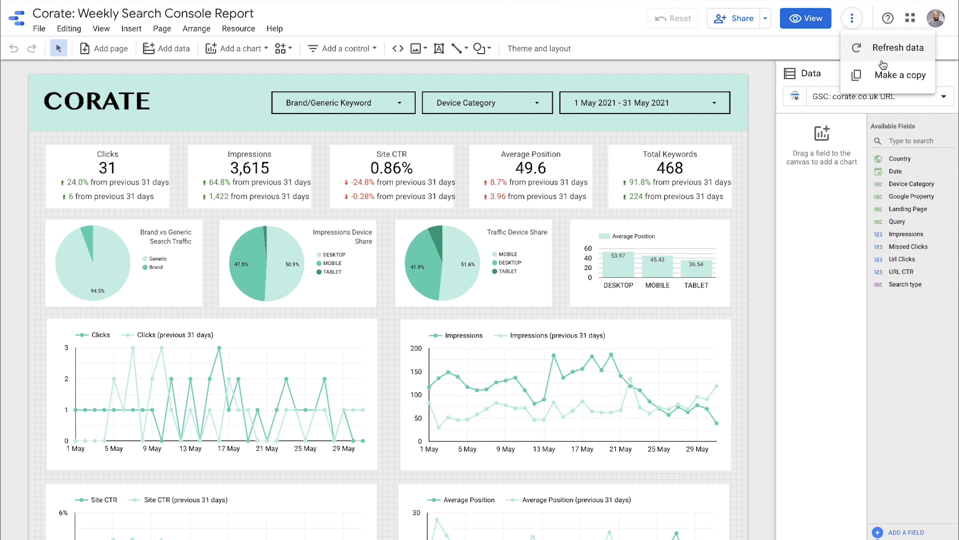
click(874, 83)
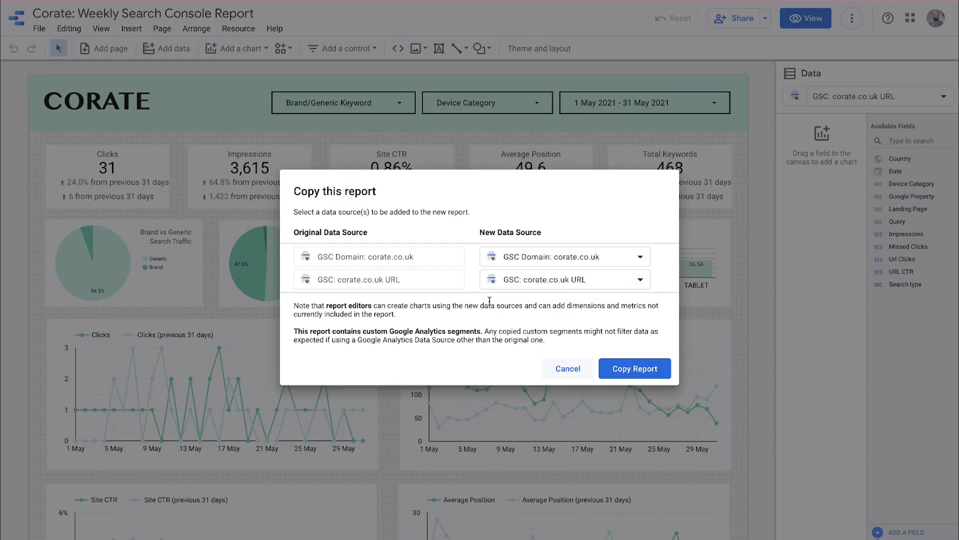
click(569, 367)
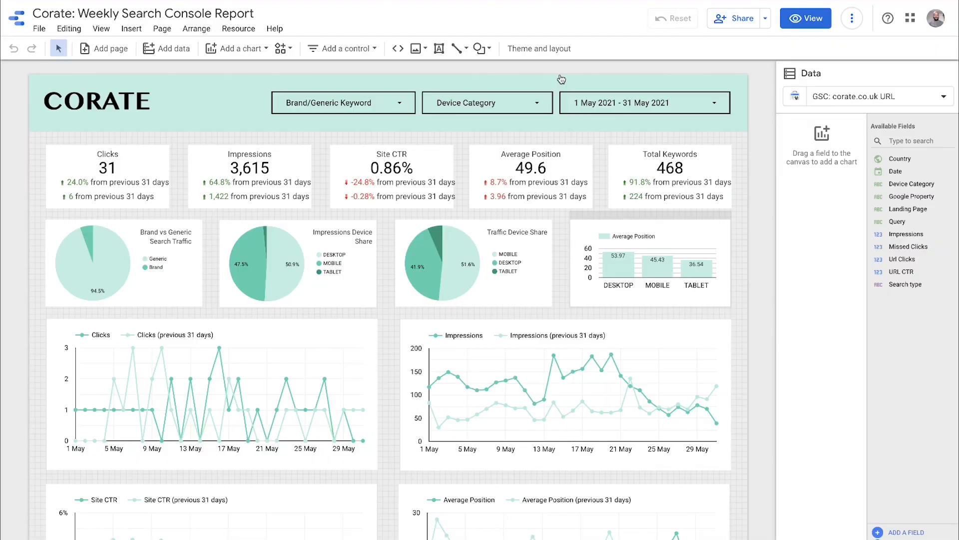
Duplicate the report's browser tab and go to the Data Studio home page.
right_click(67, 3)
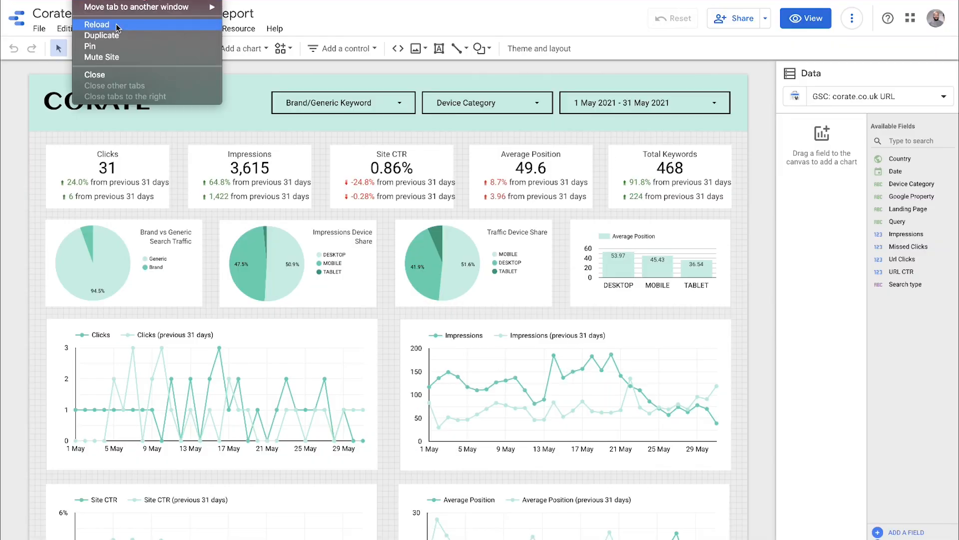
click(117, 32)
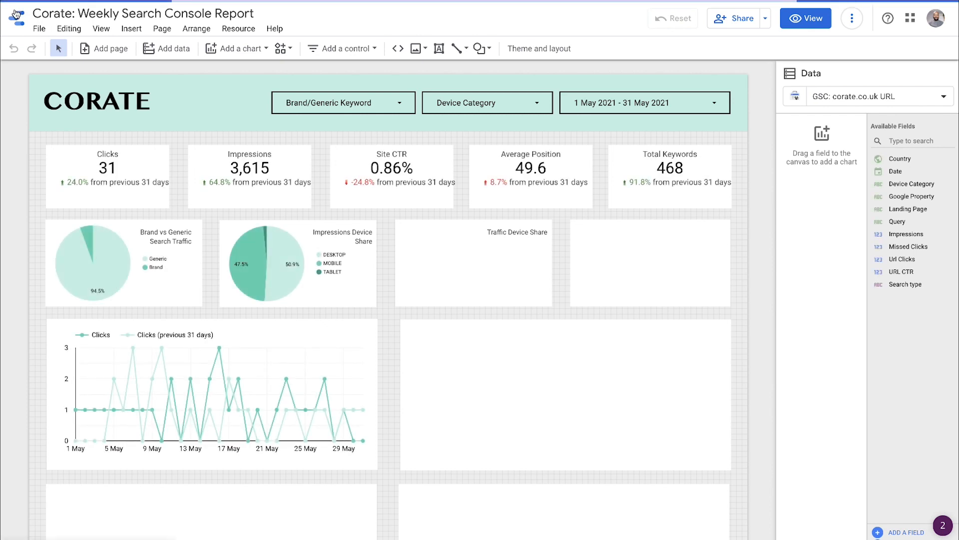
click(16, 13)
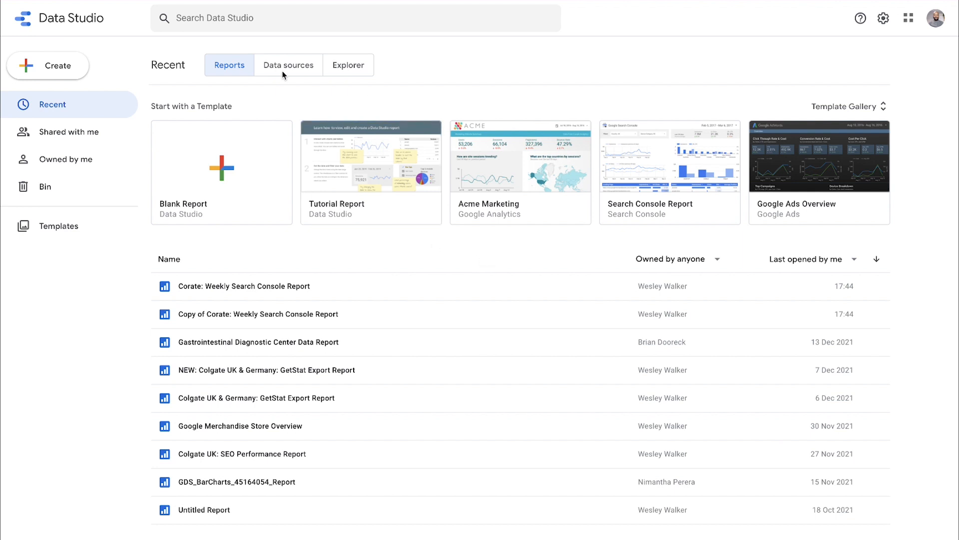
Create a new data source with the Extract Data connector, based on GSC Domain: corate.co.uk.
click(48, 69)
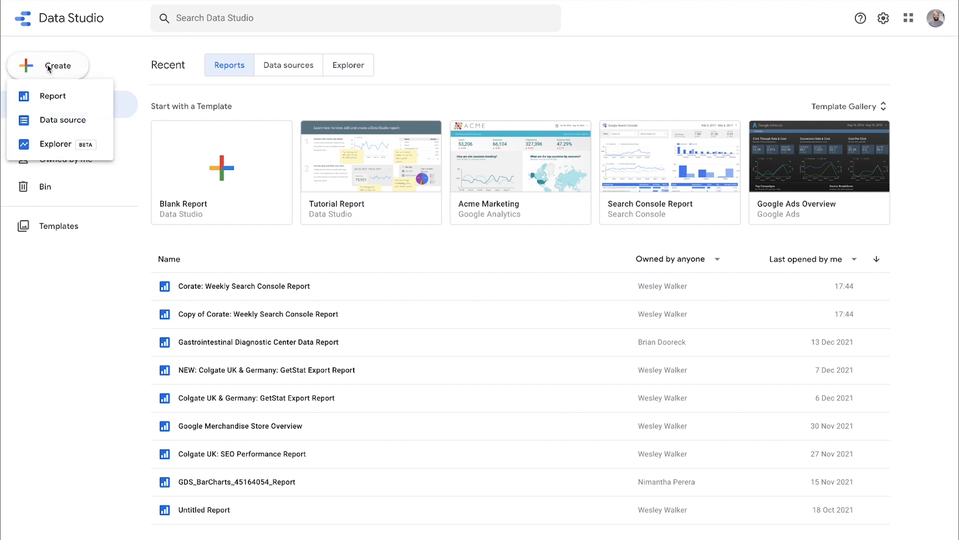
click(64, 119)
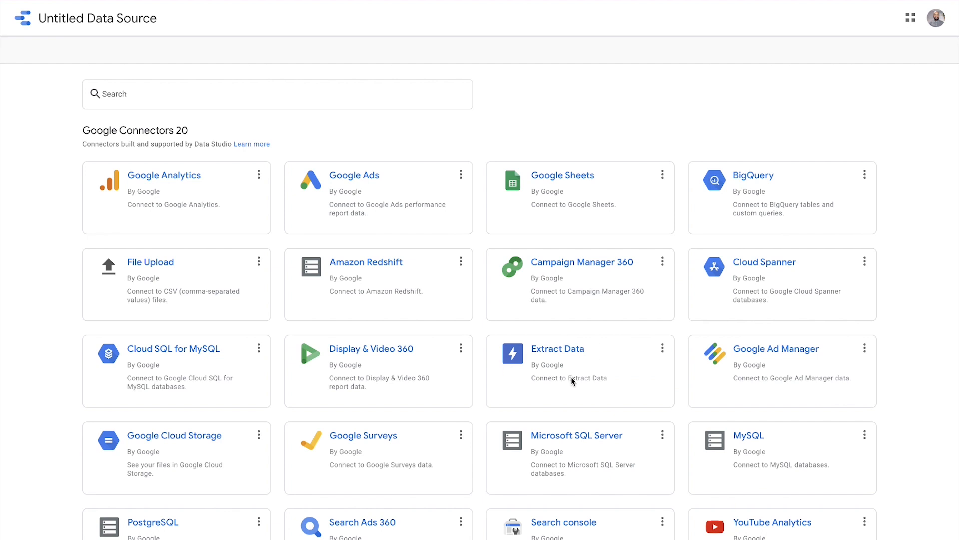
click(603, 360)
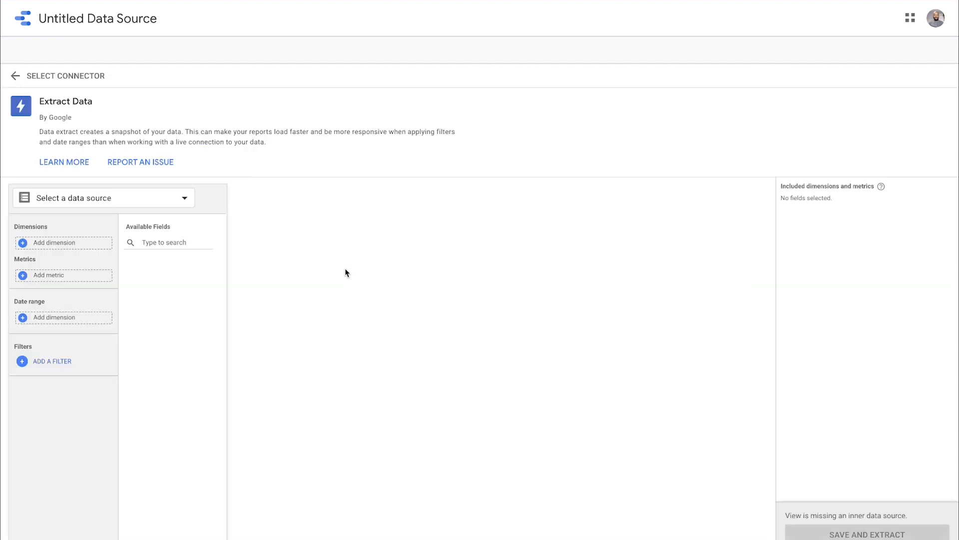
click(145, 199)
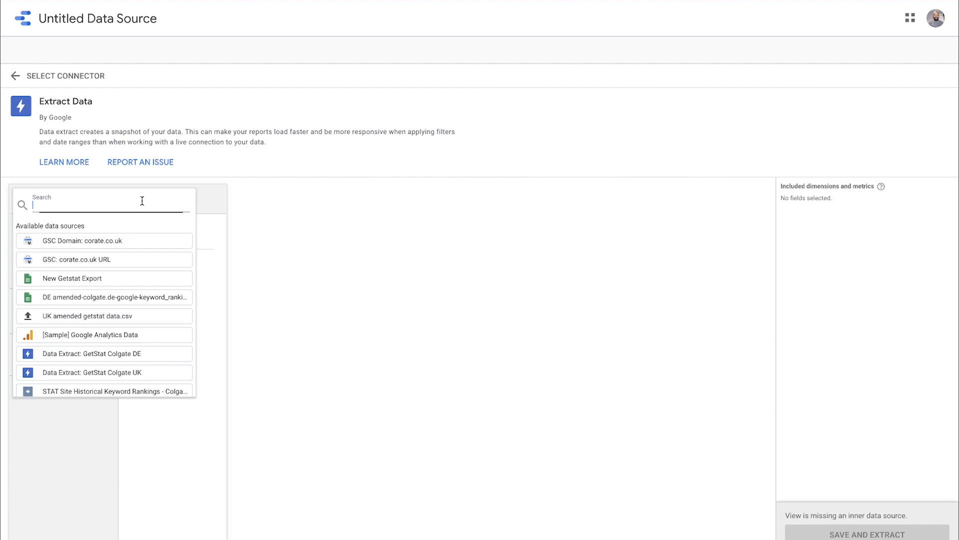
click(107, 241)
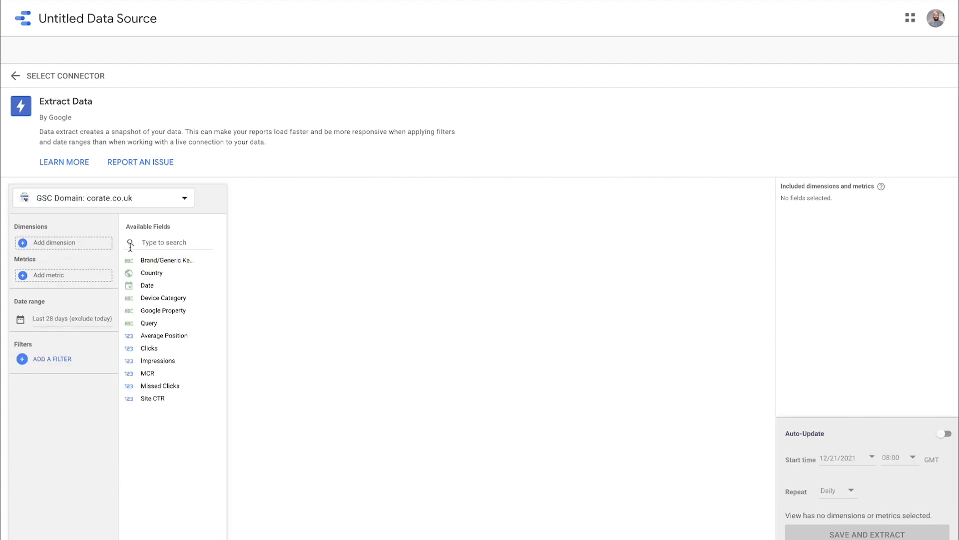
click(63, 319)
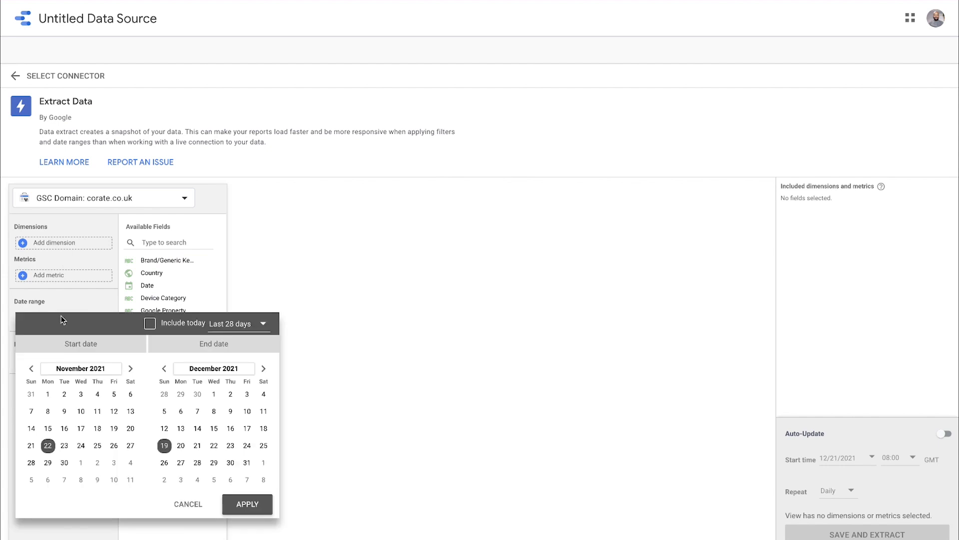
click(277, 276)
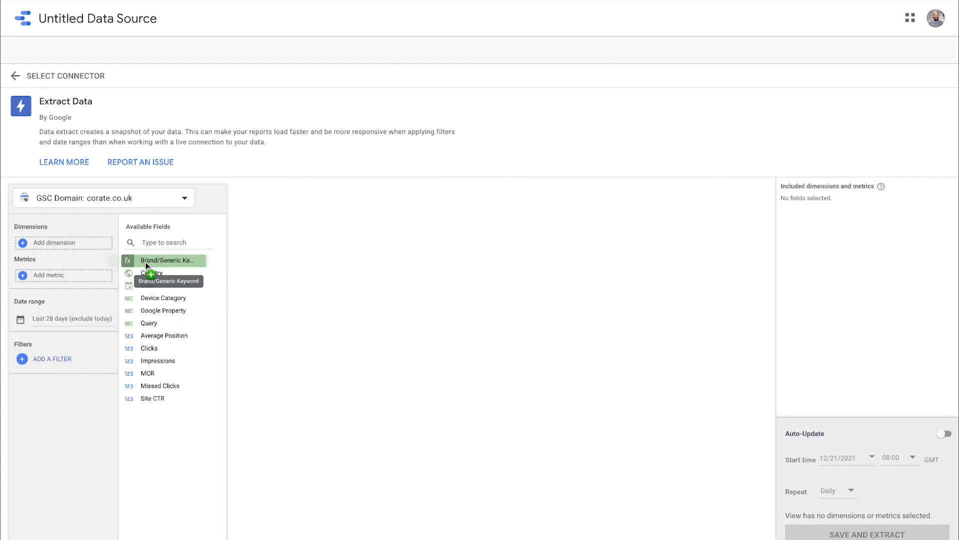
Add Brand/Generic Keyword, Date, Device Category and Query as dimensions of the extract.
drag(146, 261, 76, 247)
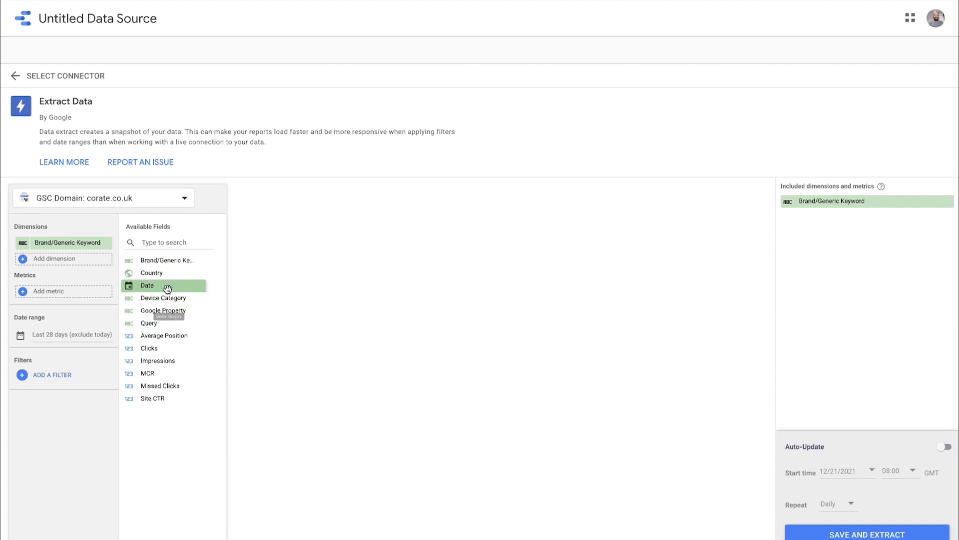
drag(167, 289, 100, 268)
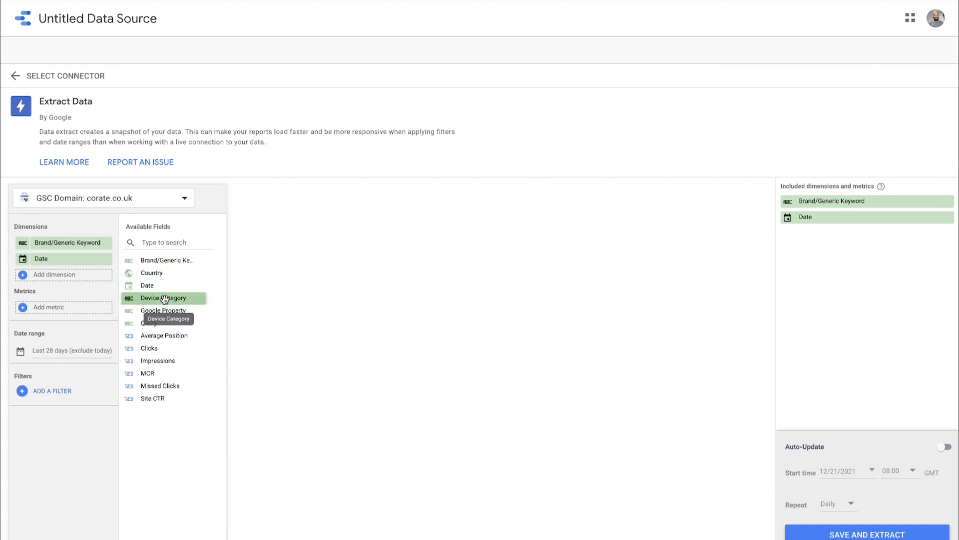
drag(164, 299, 88, 279)
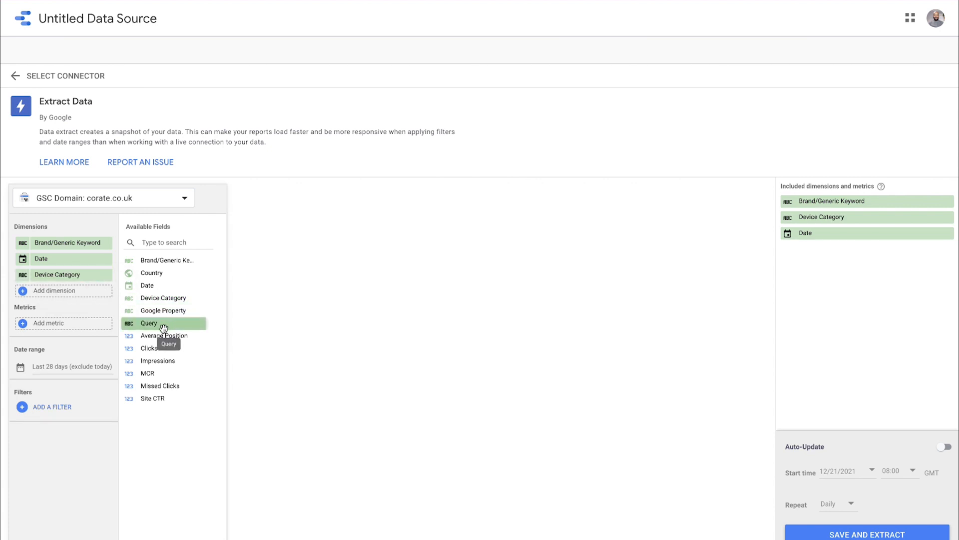
drag(163, 327, 81, 293)
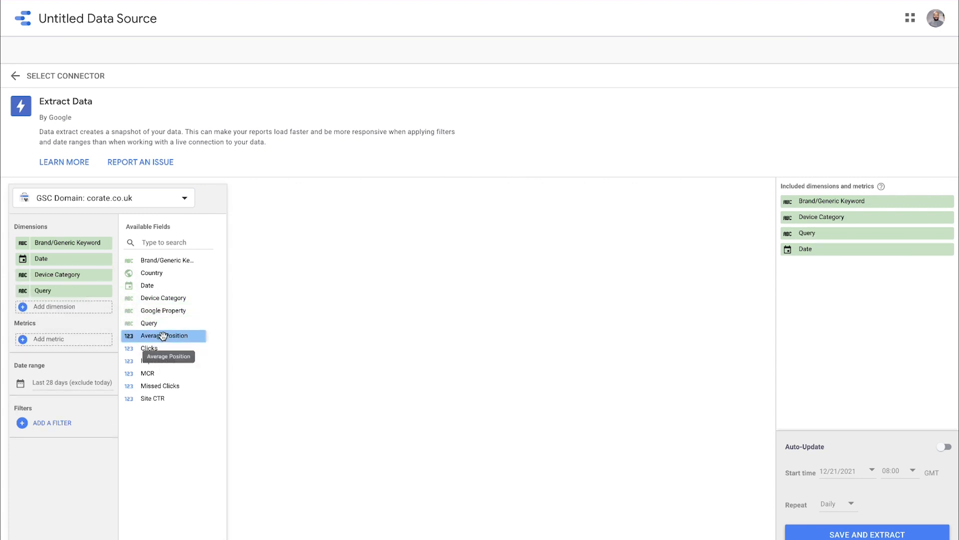
Add Average Position, Clicks and Impressions as metrics of the extract.
drag(163, 336, 75, 337)
drag(150, 348, 90, 355)
drag(159, 360, 82, 368)
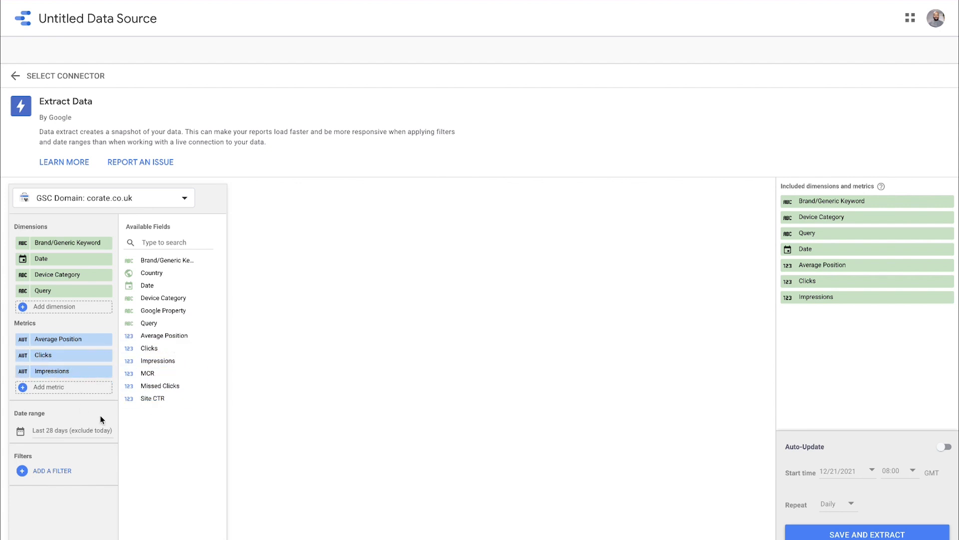
Set the start date of the extract's date range to 31 March 2021.
click(40, 430)
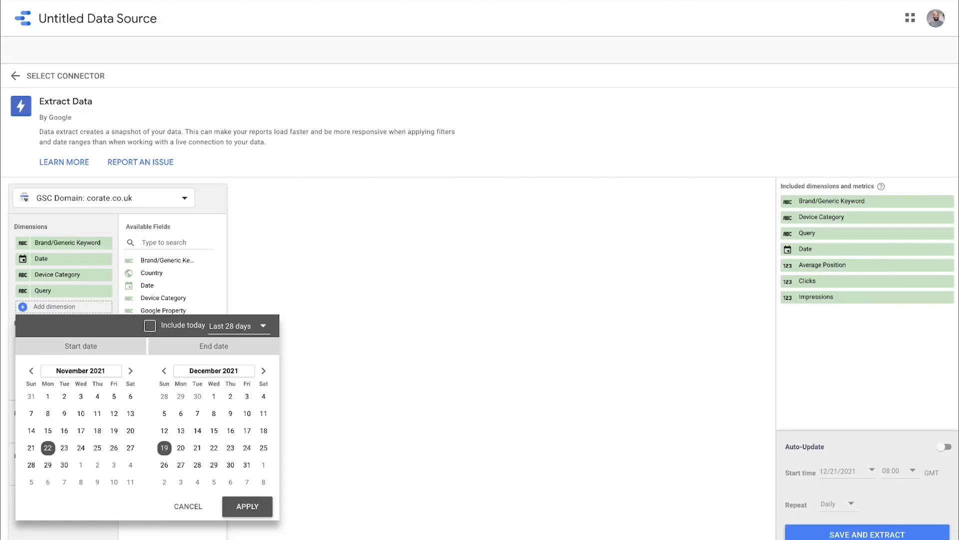
click(31, 371)
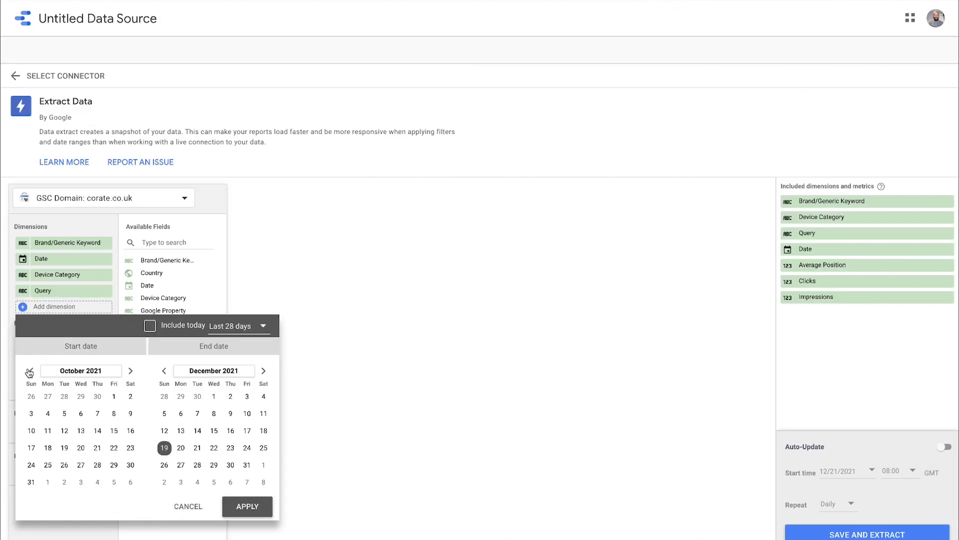
click(31, 371)
click(31, 370)
click(30, 371)
click(30, 371)
click(30, 371)
click(30, 371)
click(81, 396)
Set the end date of the extract's date range to 31 May 2021 and apply the range.
click(164, 371)
click(164, 371)
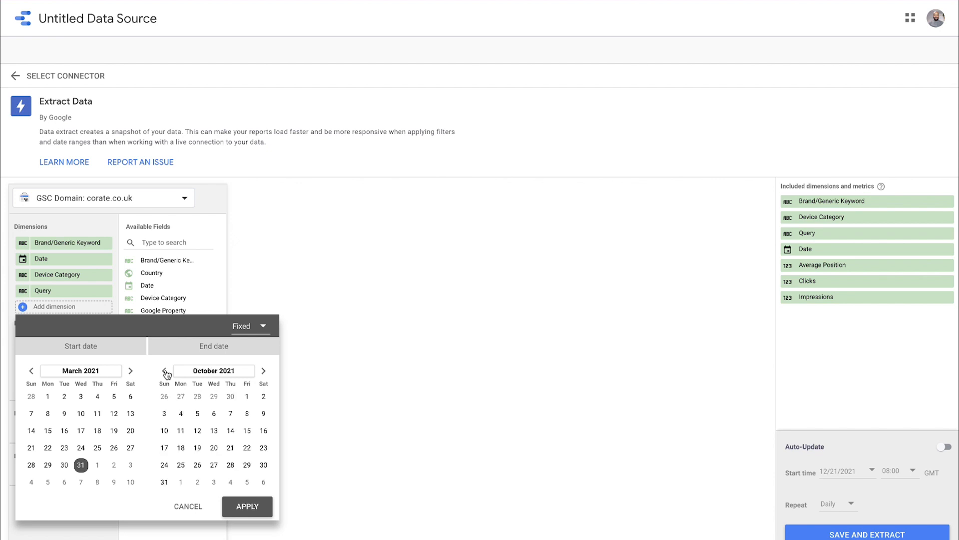
click(164, 371)
click(165, 370)
click(165, 370)
click(165, 371)
click(164, 370)
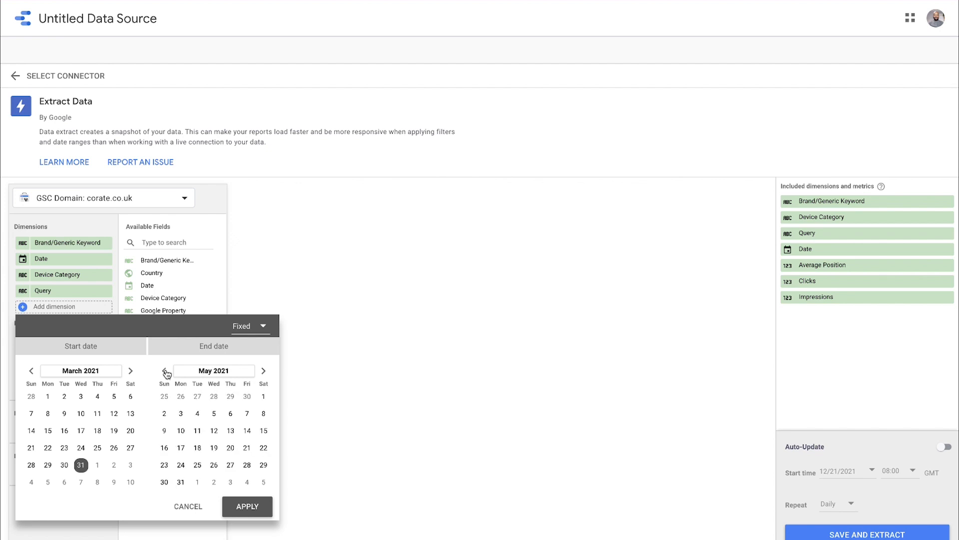
click(181, 482)
click(257, 507)
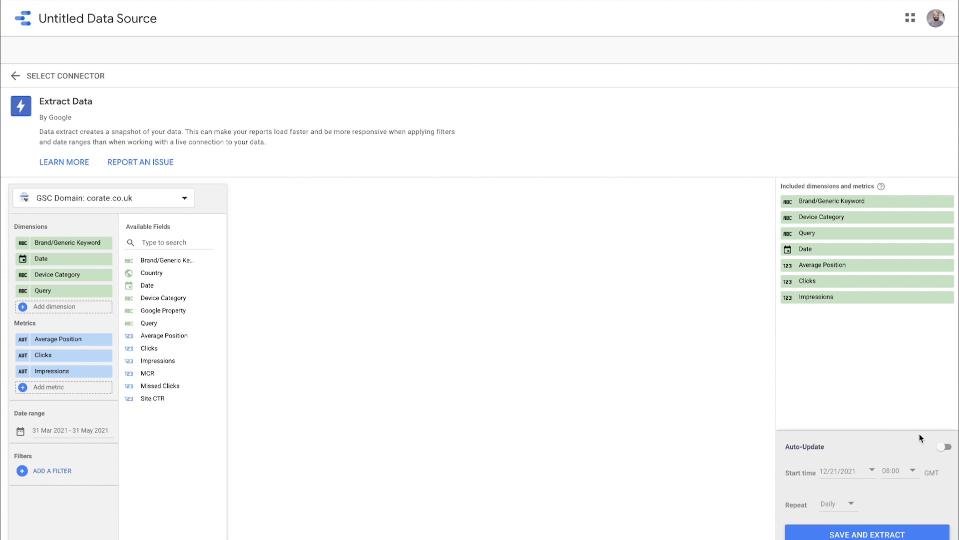
Save and extract the data with Auto-Update turned off.
click(944, 447)
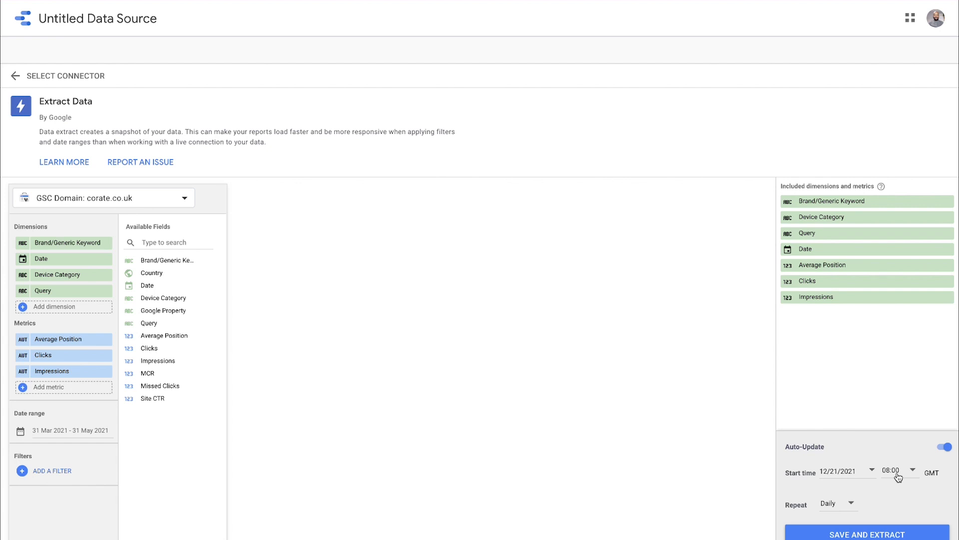
click(942, 447)
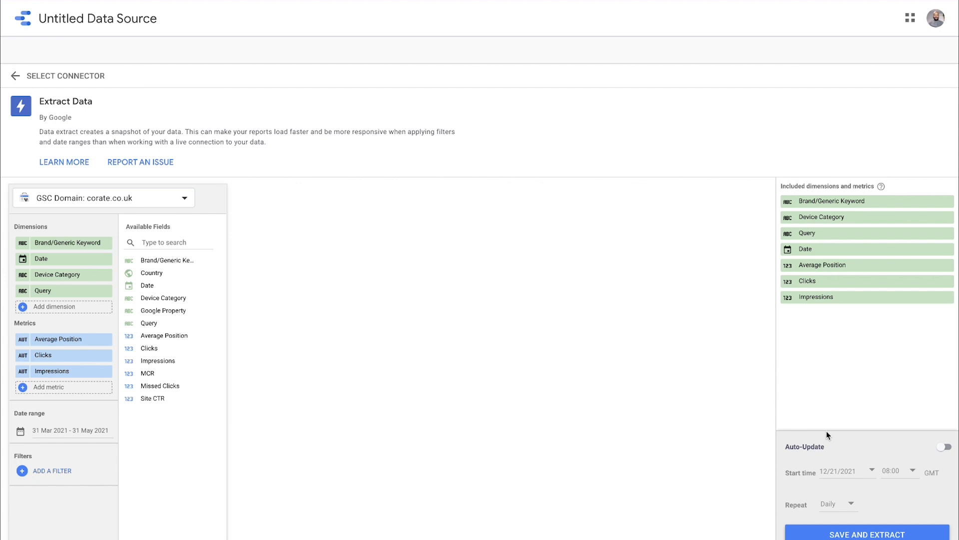
click(867, 535)
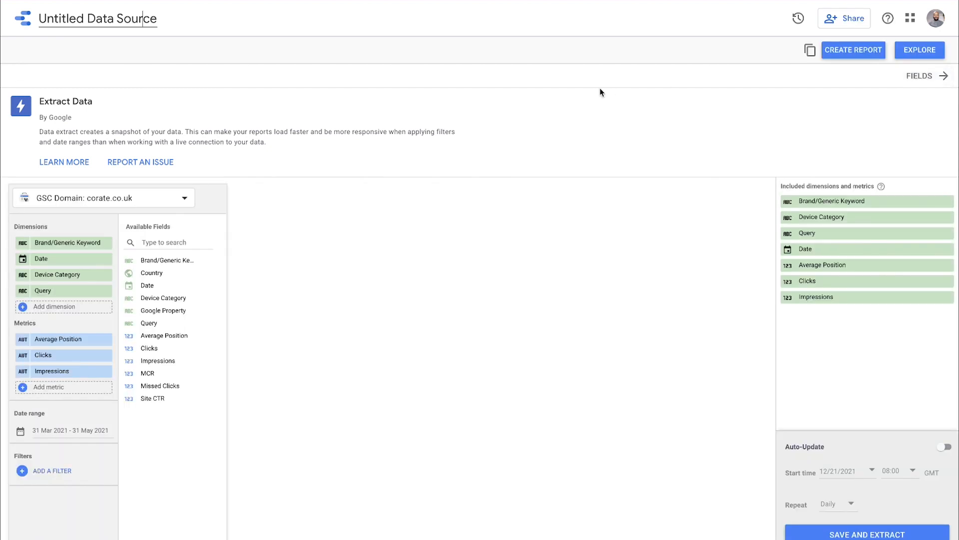
Rename the data source as DE - Corate GSC Domain.
click(118, 18)
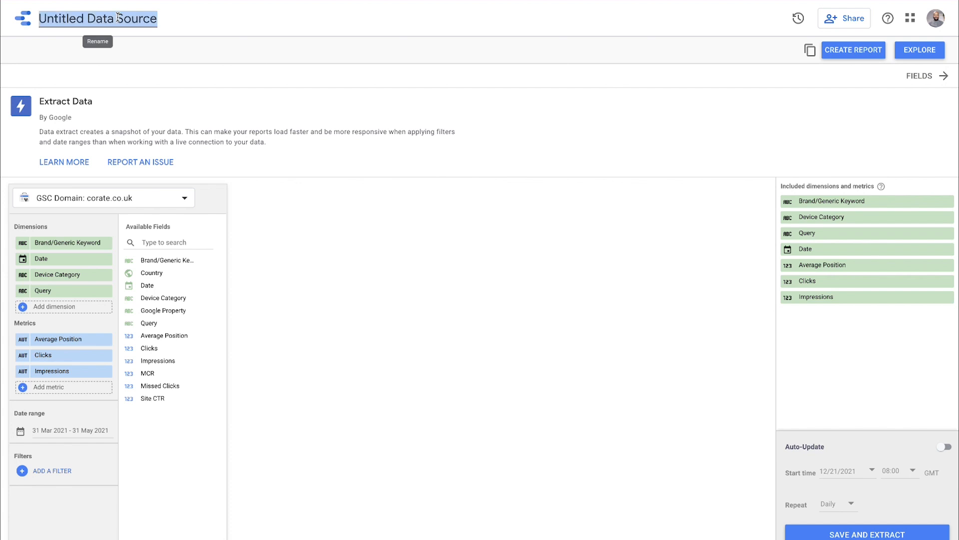
text(DE)
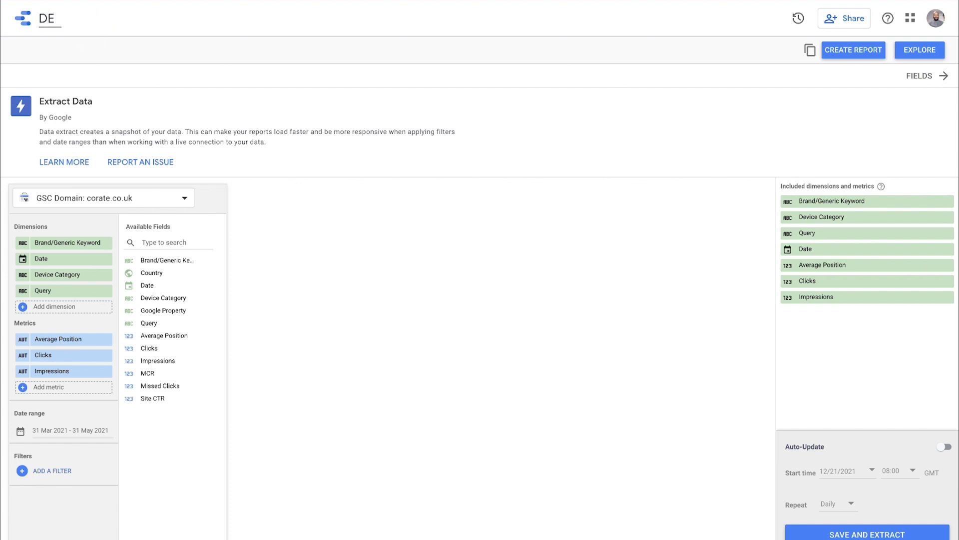
text( - Corea)
key(BackSpace)
key(BackSpace)
text(ate FS)
key(BackSpace)
key(BackSpace)
key(BackSpace)
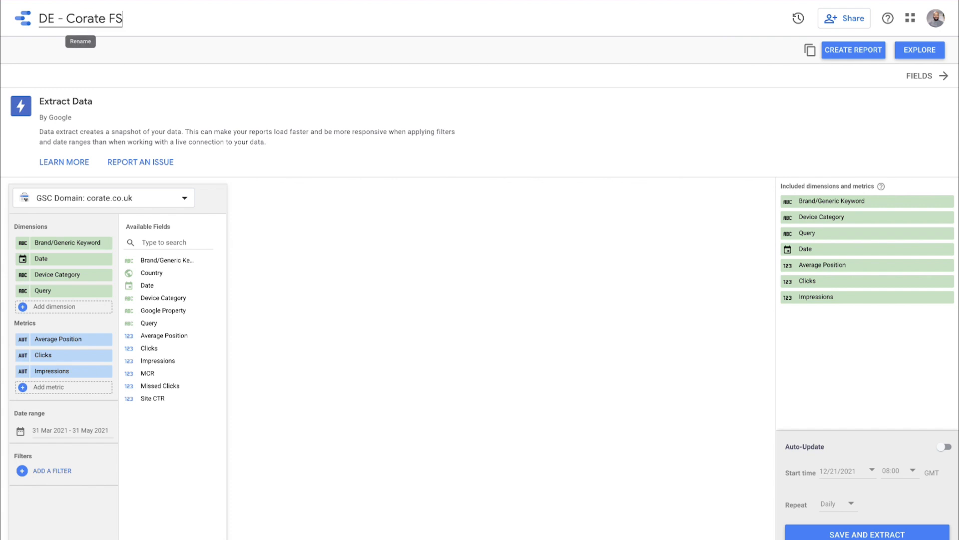
text(GSC Domain)
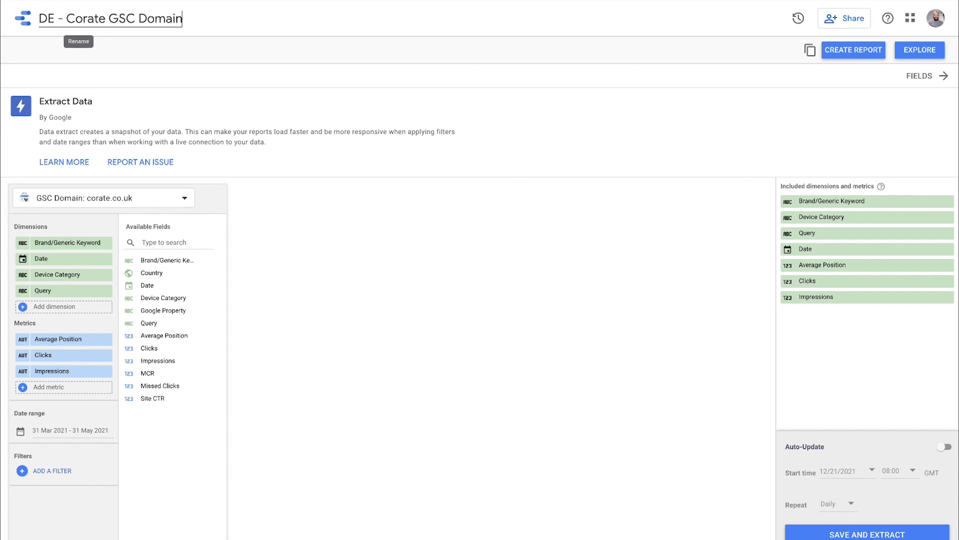
key(Return)
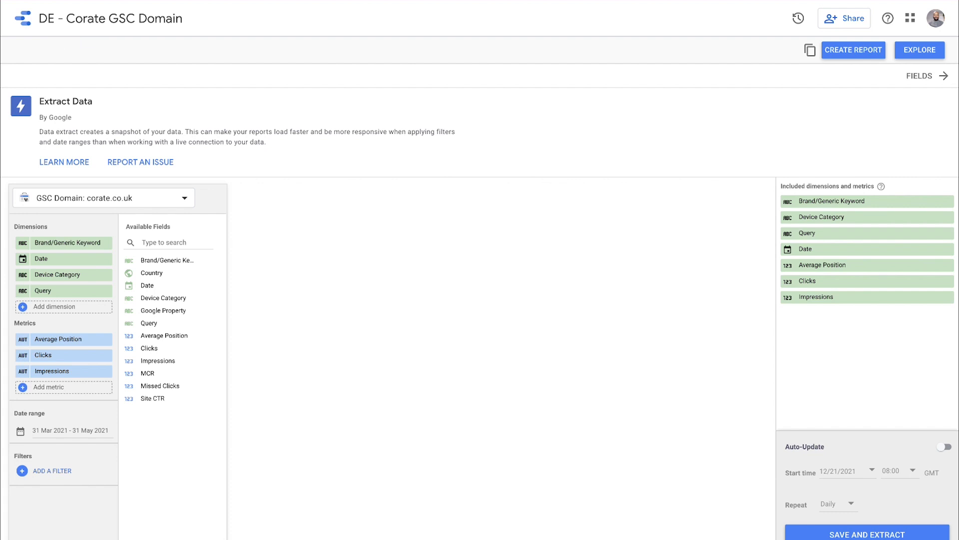
Add a calculated field named Site CTR to the data source's fields.
click(927, 76)
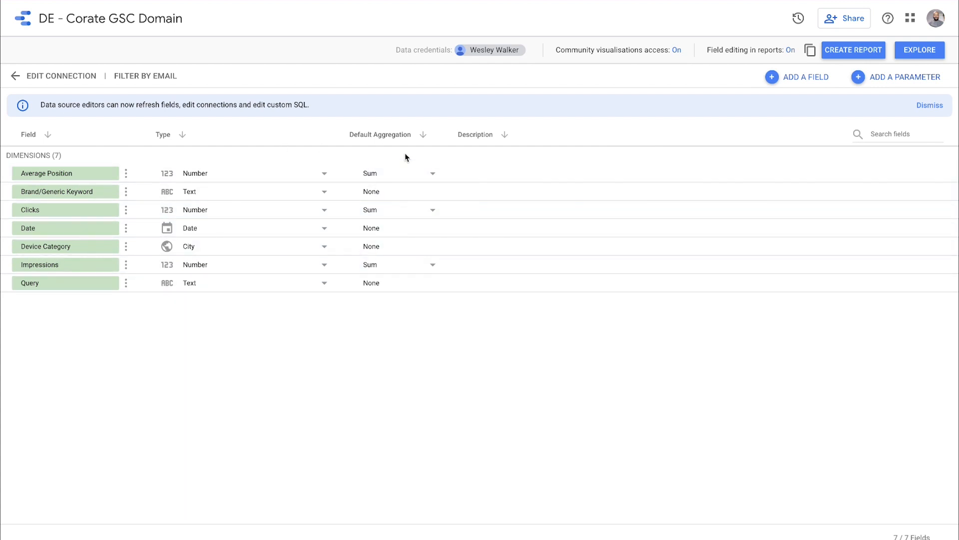
click(778, 77)
click(316, 111)
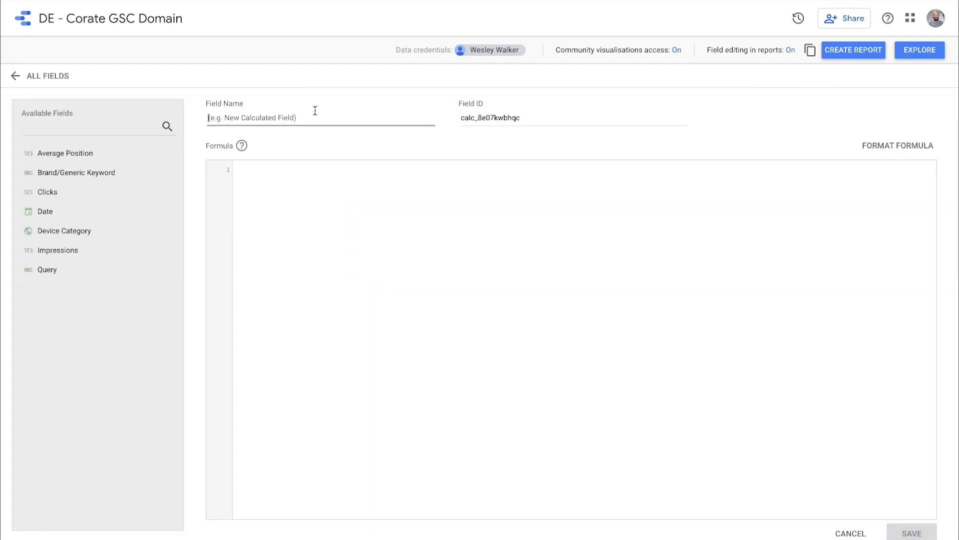
text(Siu)
Set the Site CTR formula to Clicks / Impressions, save the field and return to the list of all fields.
click(328, 210)
text(cli)
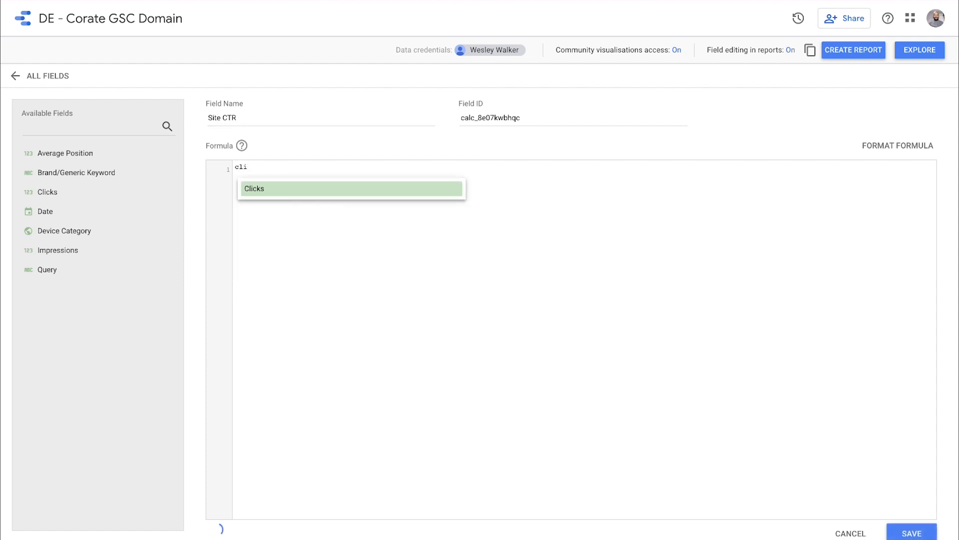
key(Return)
text(c)
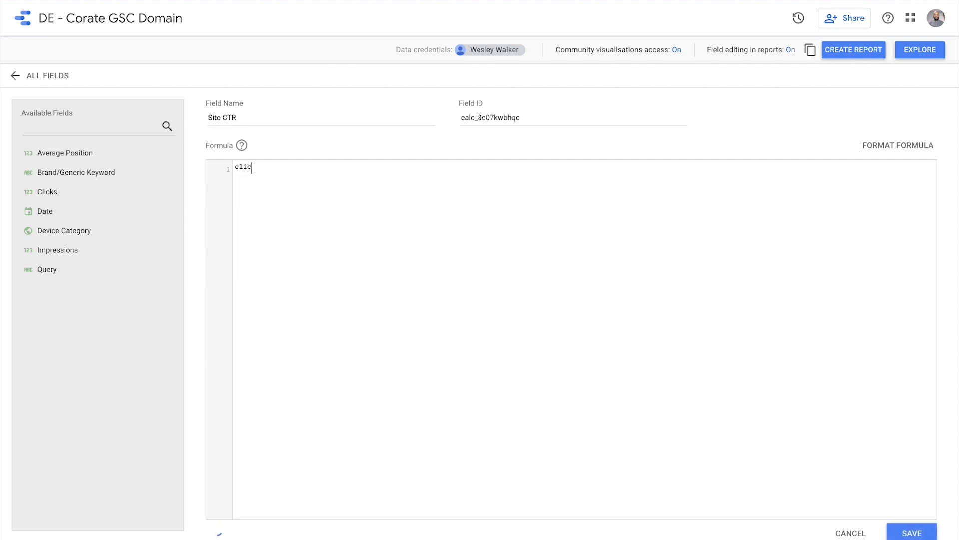
key(Return)
text(/imp)
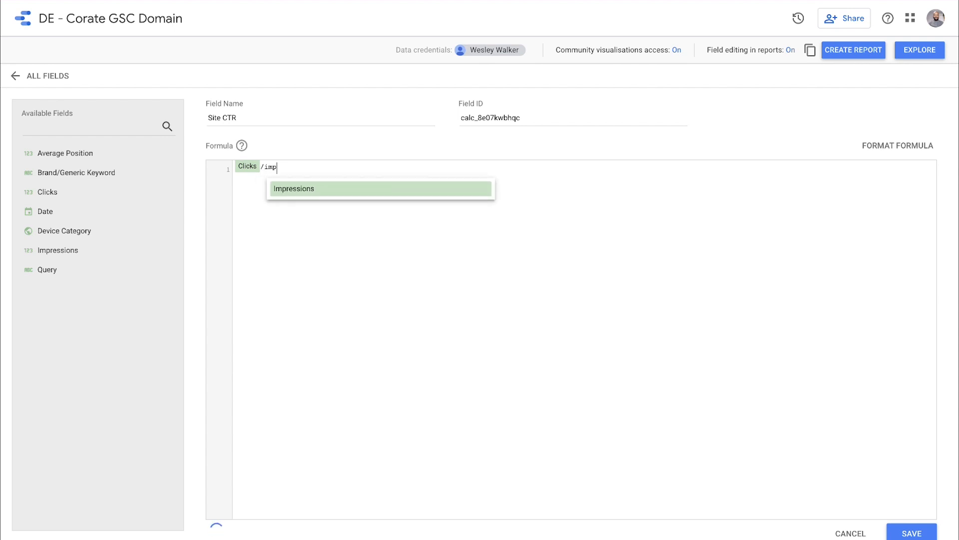
text(res)
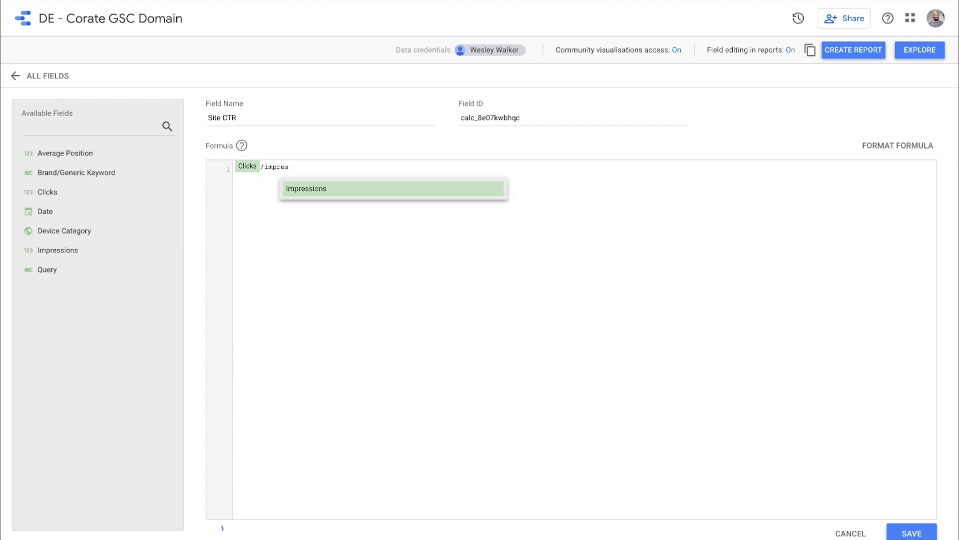
key(Return)
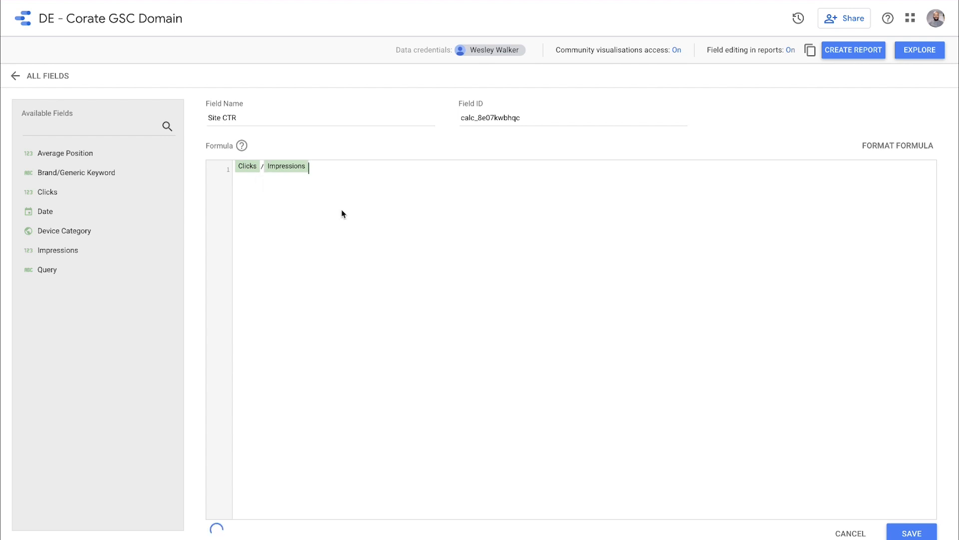
click(906, 532)
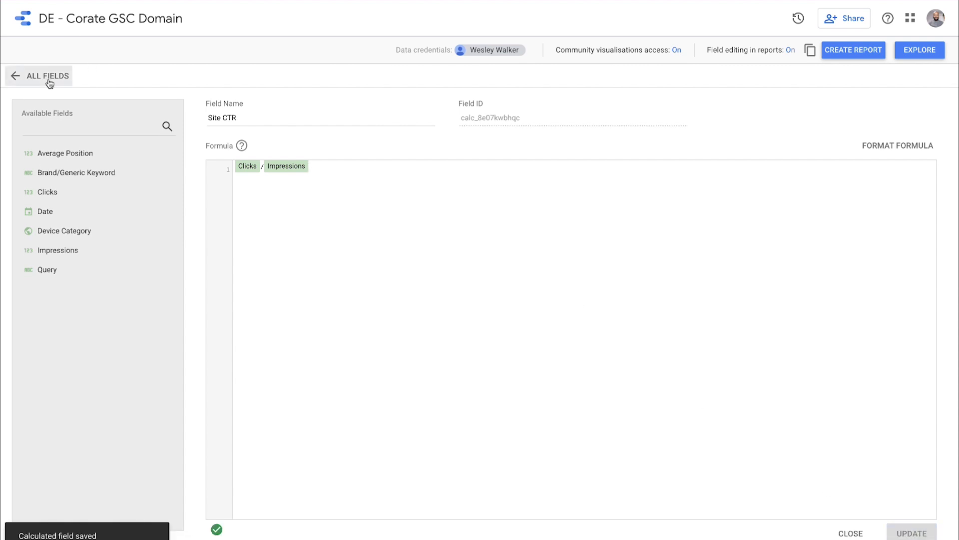
click(48, 83)
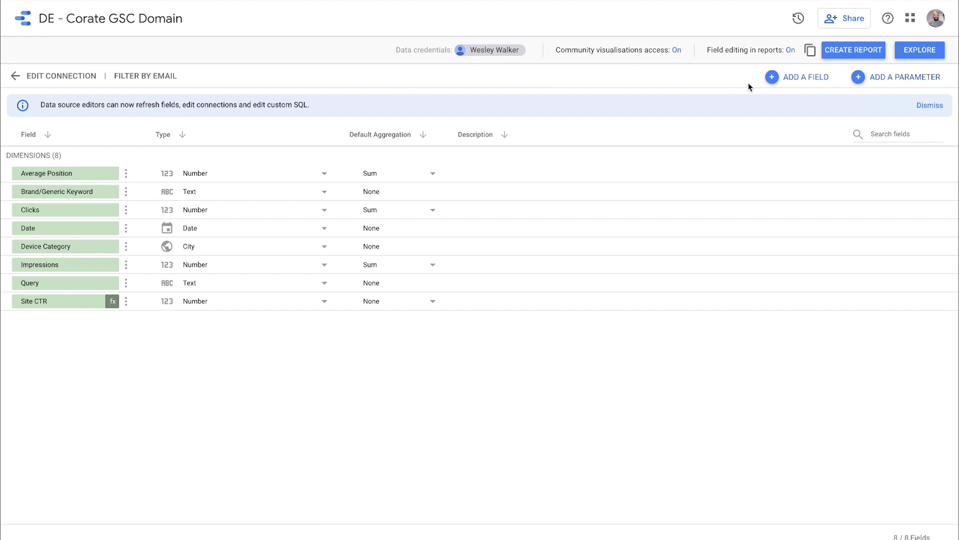
Add another calculated field to the data source and name it Missed Clicks.
click(775, 78)
click(330, 115)
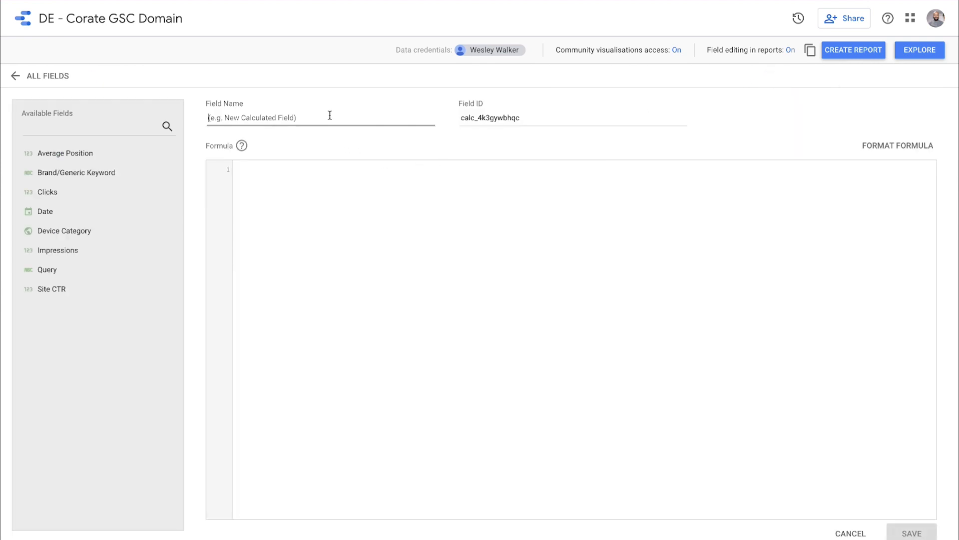
text(Missed Clicks)
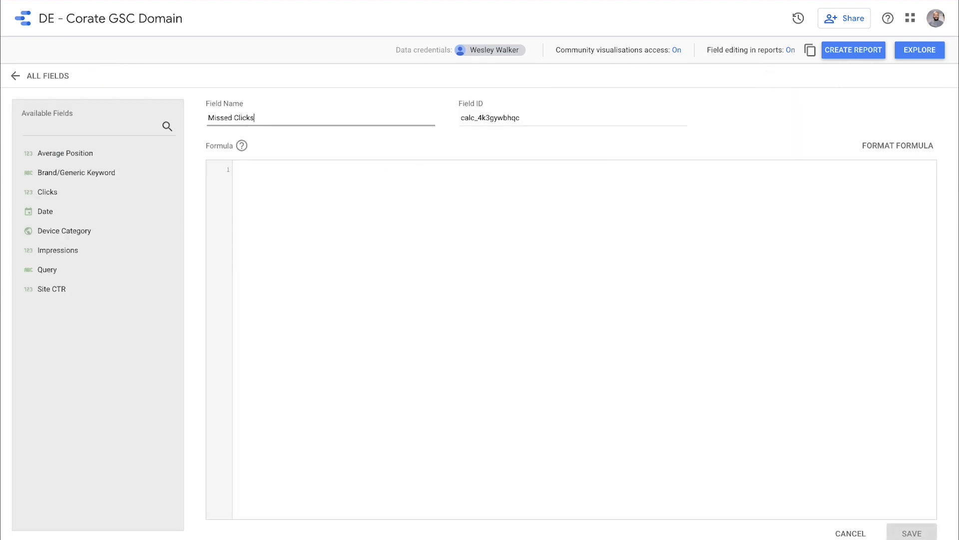
Set the Missed Clicks formula to Impressions - Clicks, save the field and return to the list of all fields.
click(337, 202)
text(impr)
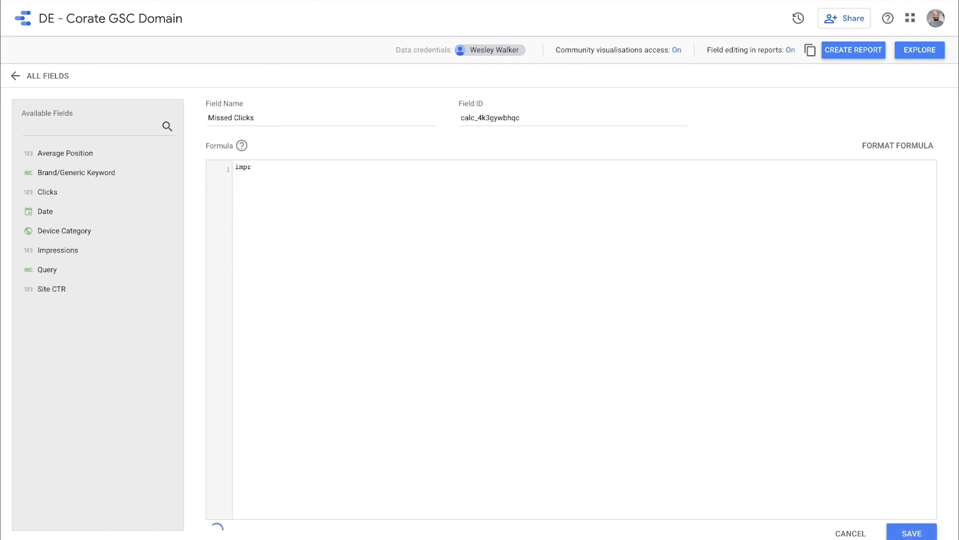
text(e-C)
key(BackSpace)
text(ssions)
key(Return)
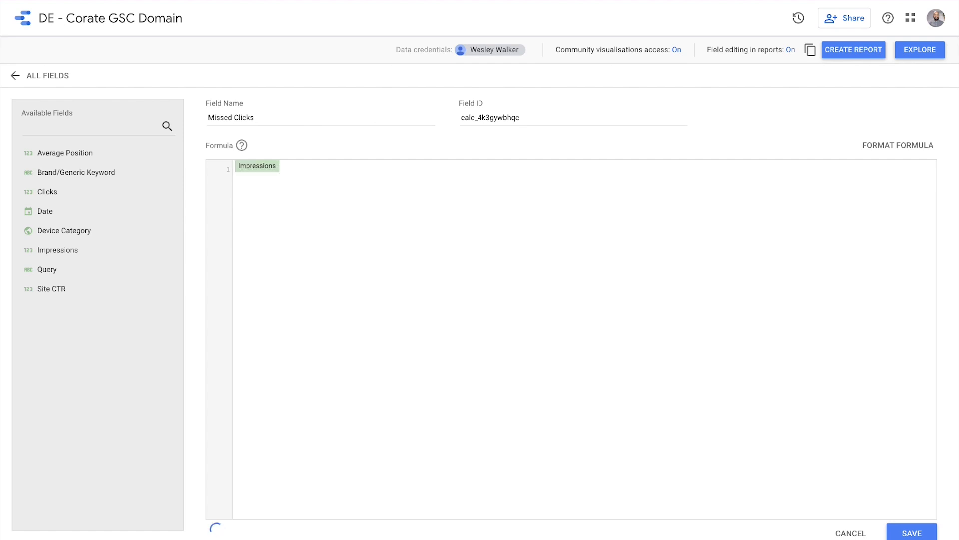
text(-CLIC)
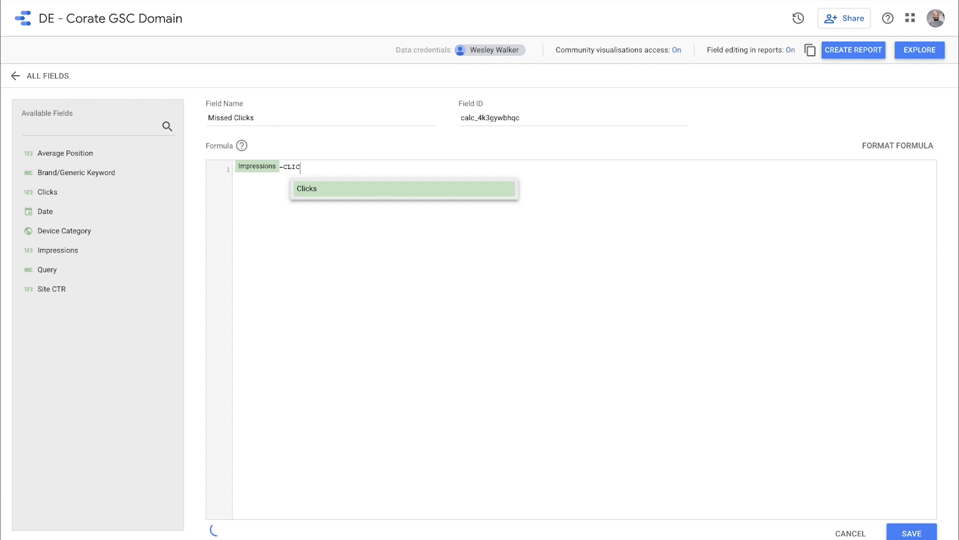
key(Return)
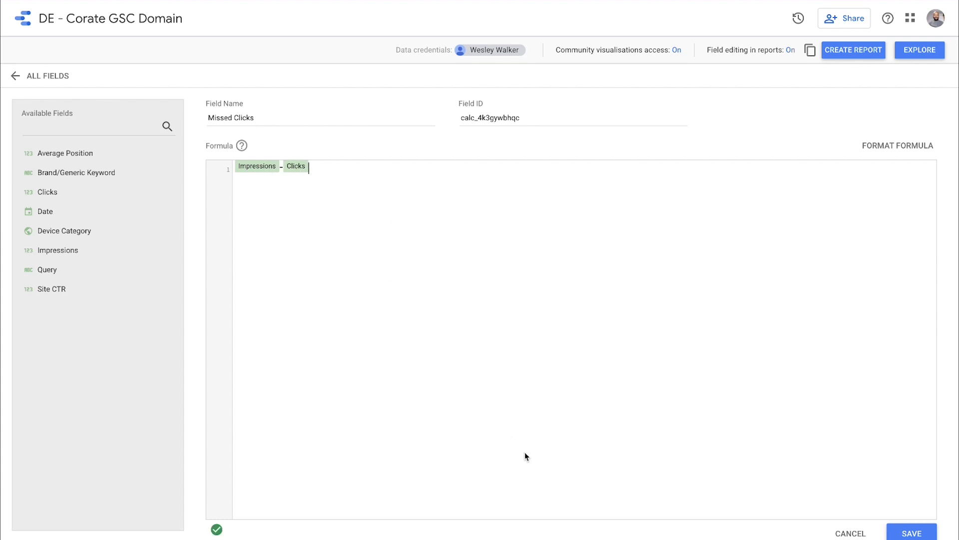
click(906, 533)
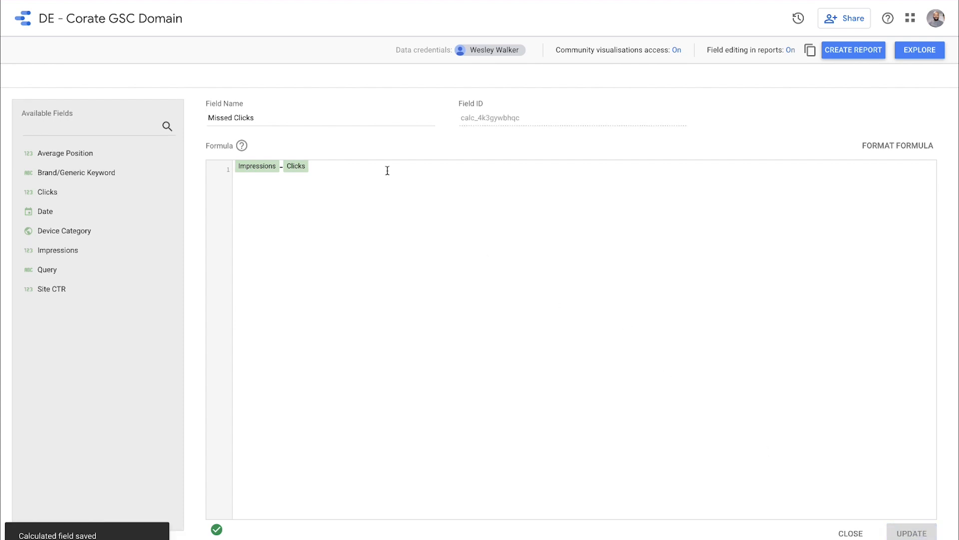
click(55, 79)
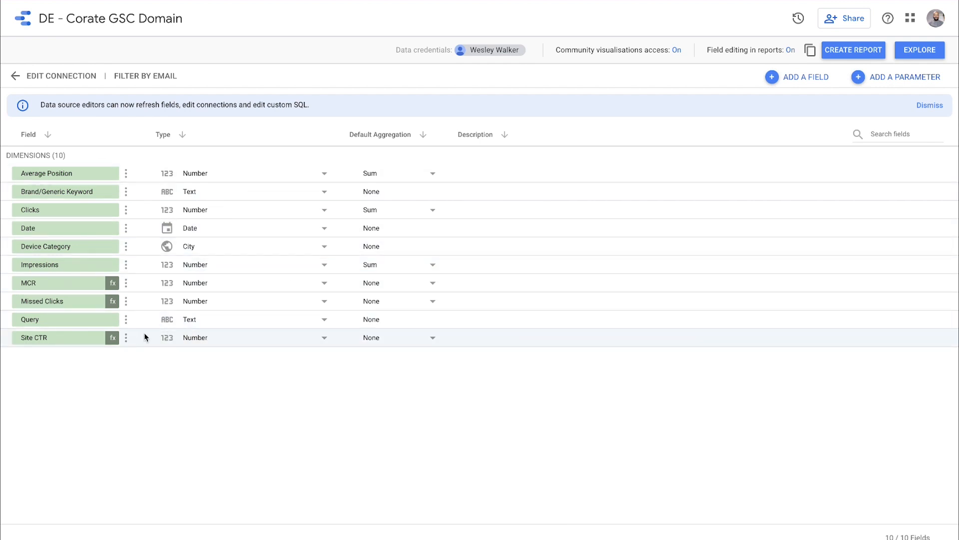
Set the data type of the Site CTR and MCR calculated fields to Percent.
click(208, 337)
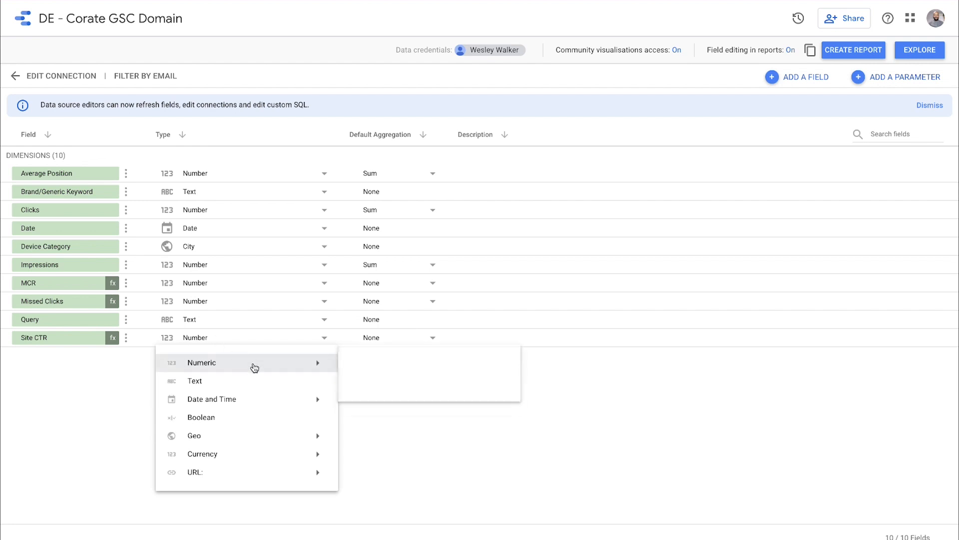
mouse_move(320, 363)
click(385, 380)
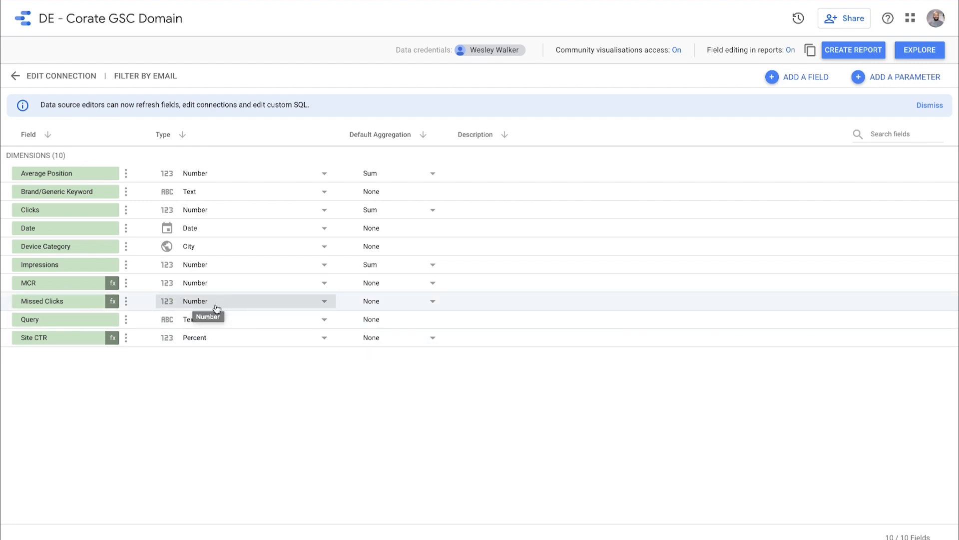
click(217, 283)
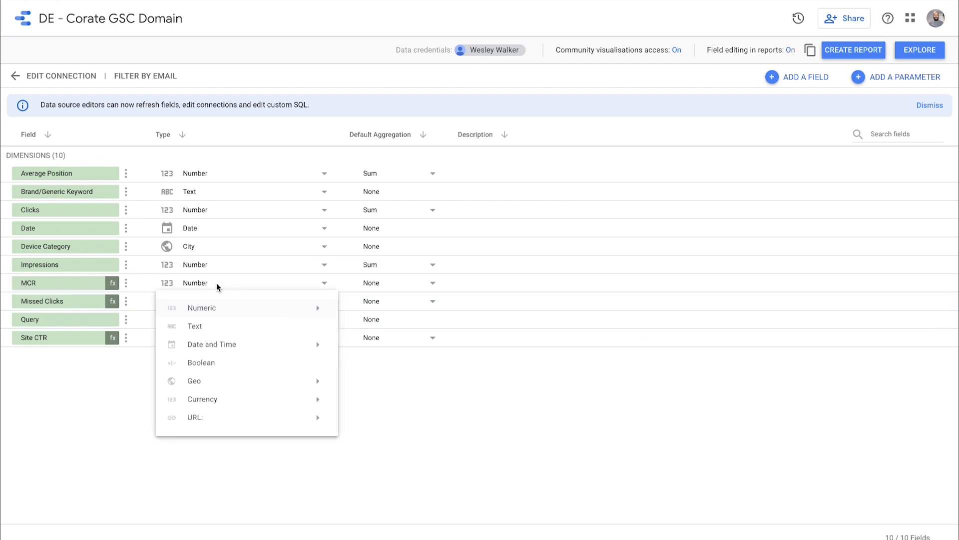
mouse_move(293, 316)
click(379, 324)
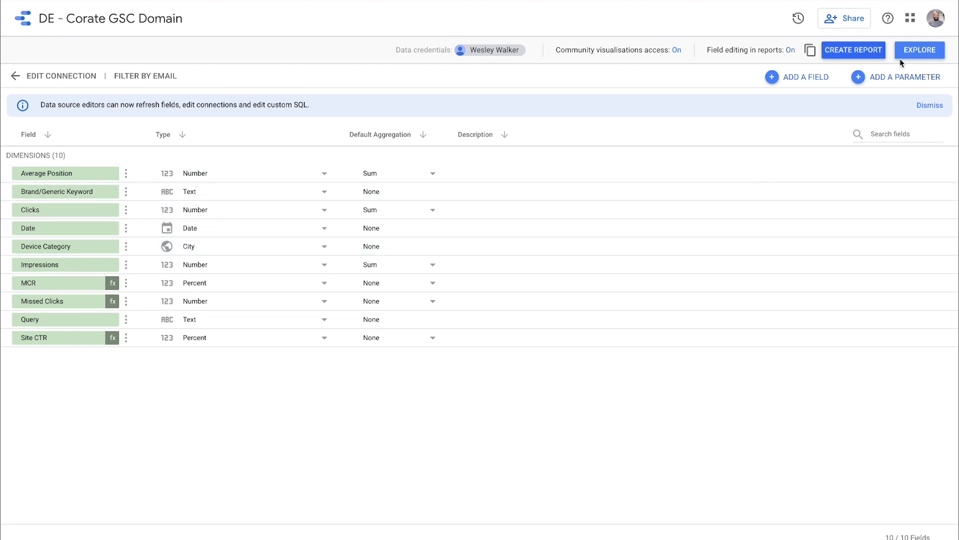
Return to the Data Studio home page and create a new data source with the Extract Data connector.
click(27, 19)
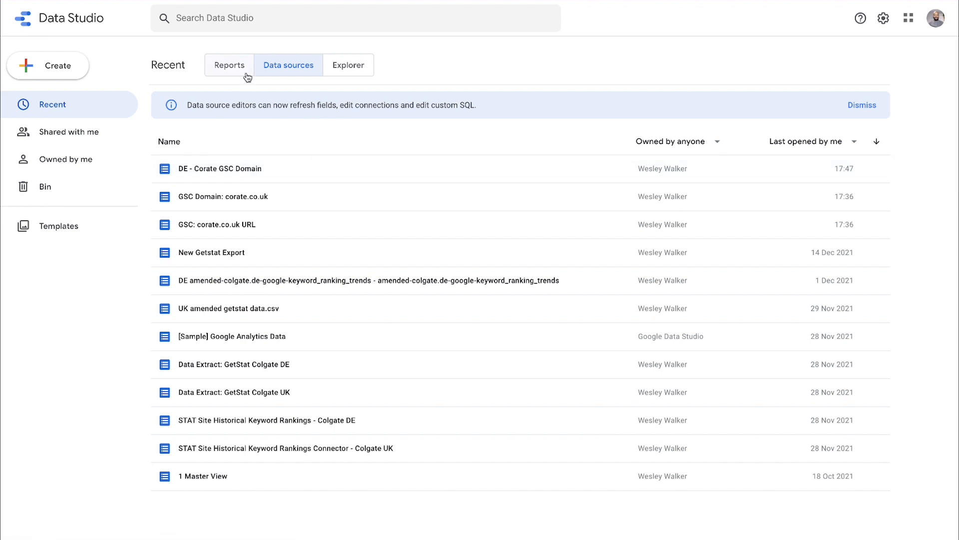
click(43, 66)
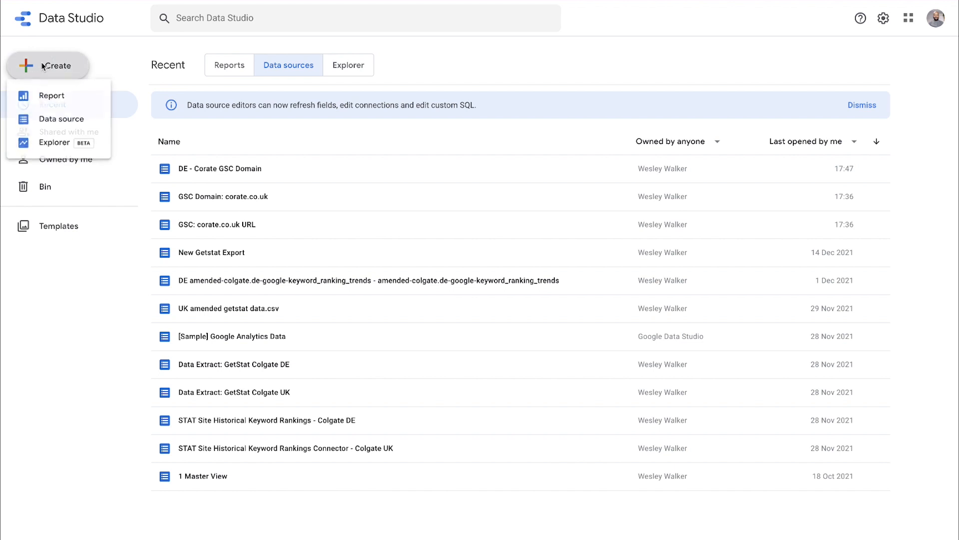
click(50, 125)
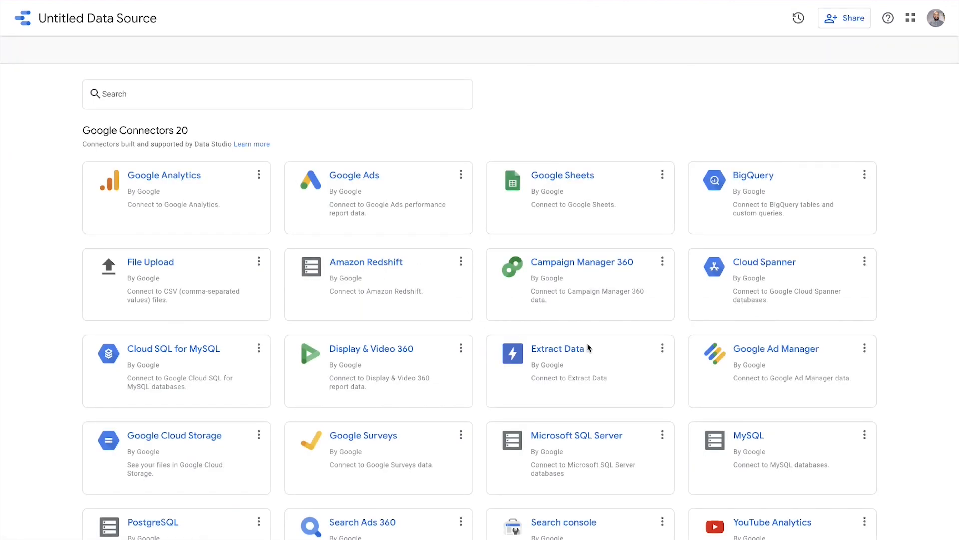
click(571, 349)
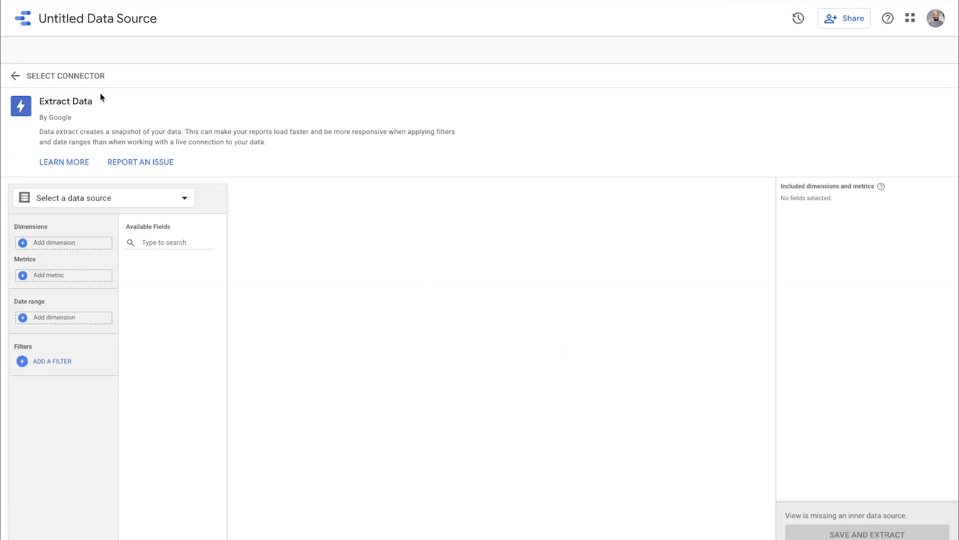
Rename the untitled data source as DE - Corate GSC URL.
click(100, 18)
text(DE)
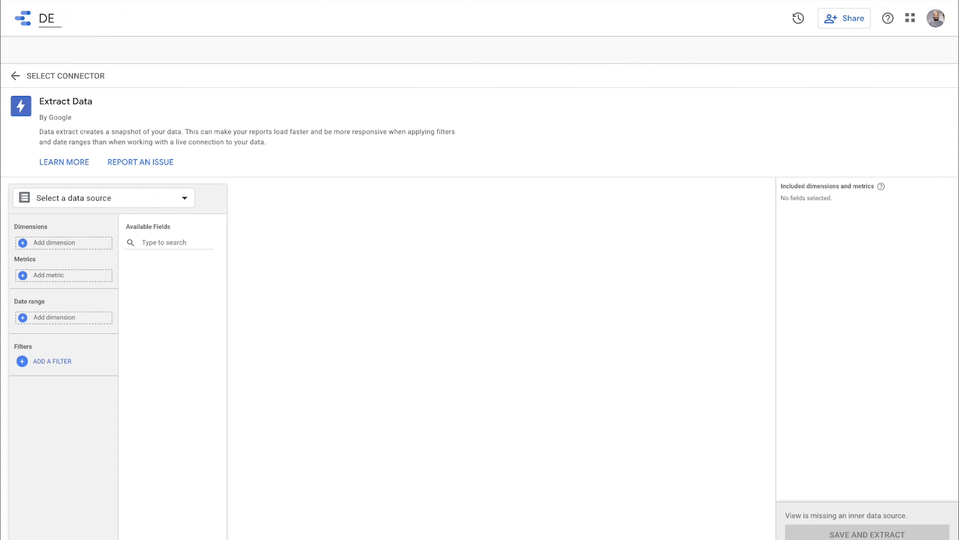
text( - Corate)
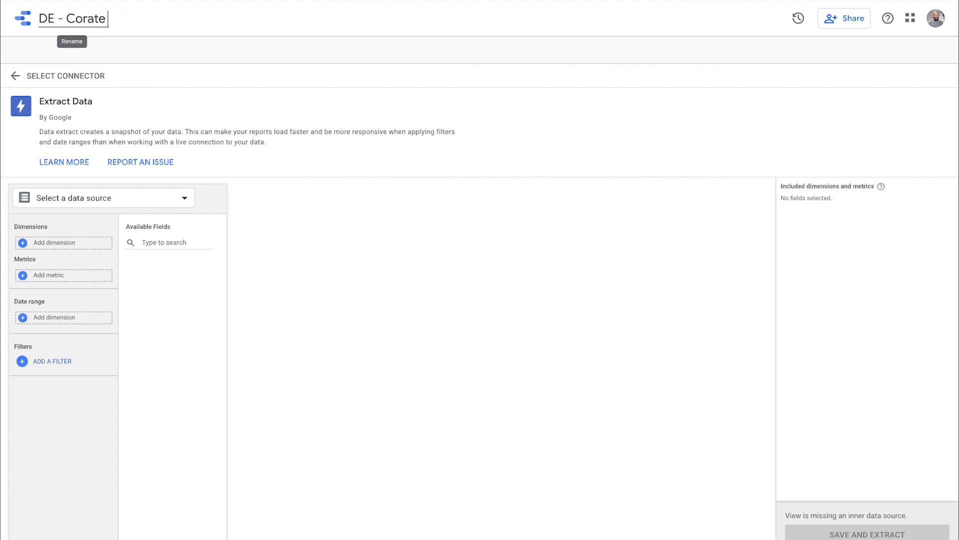
text( GSC URL)
key(Return)
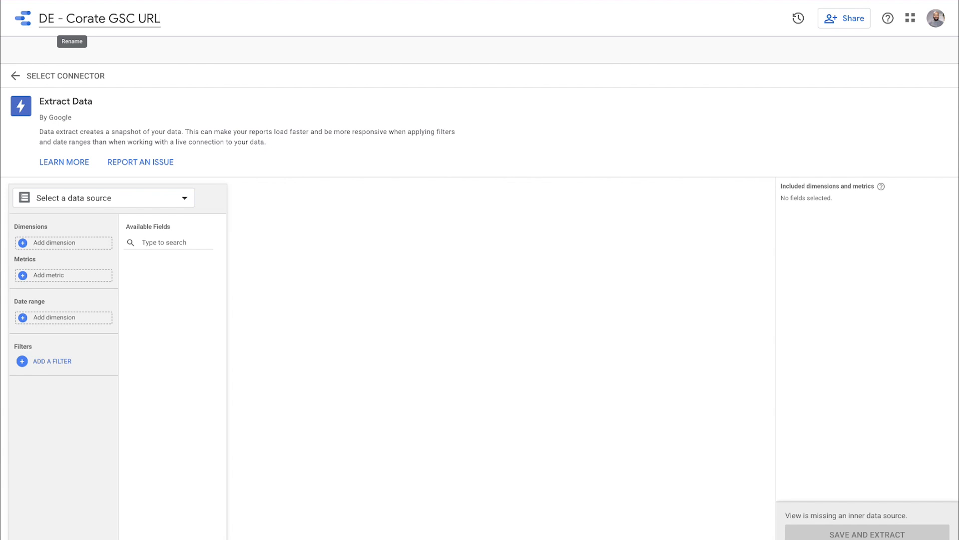
Extract from GSC: corate.co.uk URL with dimensions Date, Device Category, Landing Page and Query, and metrics Impressions and Url Clicks.
click(64, 198)
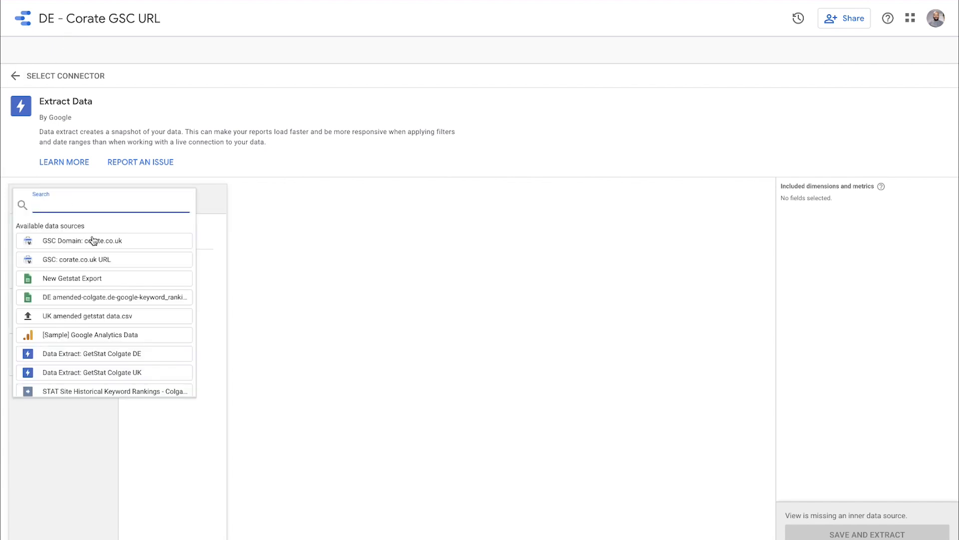
click(108, 262)
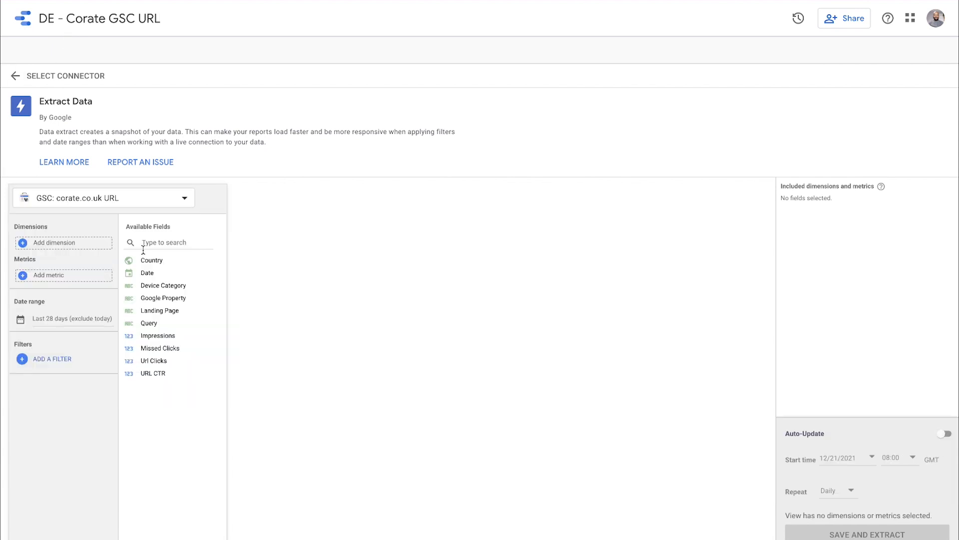
drag(159, 273, 85, 245)
drag(182, 284, 100, 260)
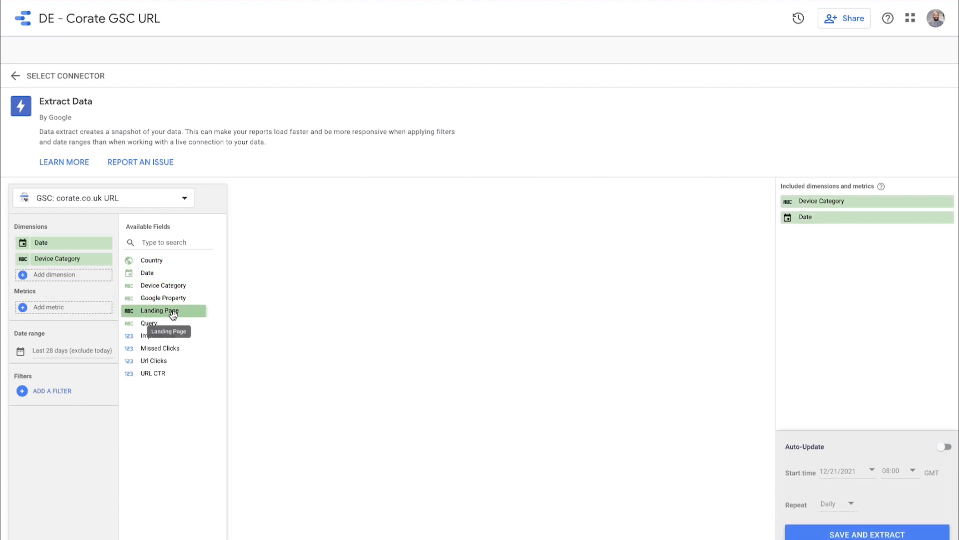
drag(173, 311, 96, 278)
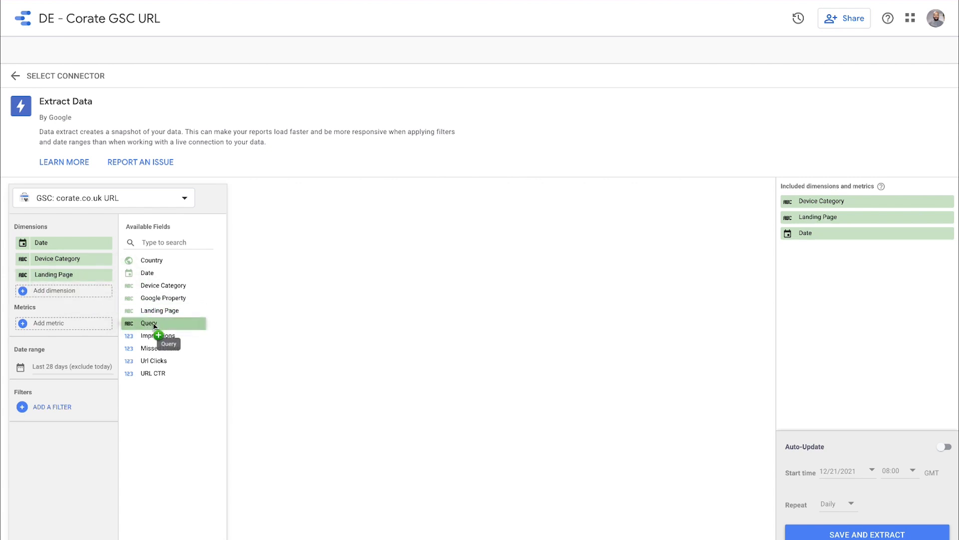
drag(158, 324, 68, 335)
drag(150, 353, 80, 357)
Set the start date of the extract's date range to 31 March 2021.
click(68, 419)
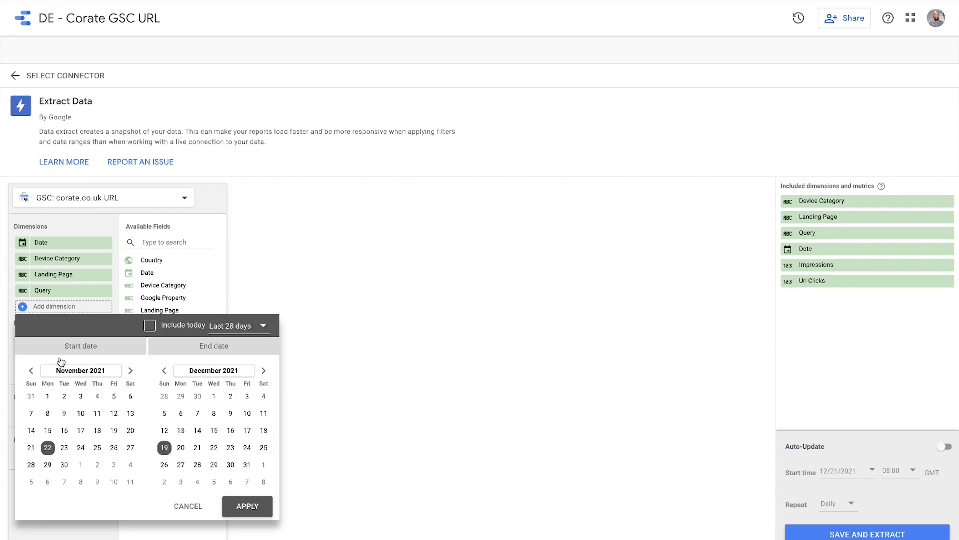
click(31, 370)
click(31, 370)
click(31, 370)
click(30, 371)
click(31, 371)
click(31, 371)
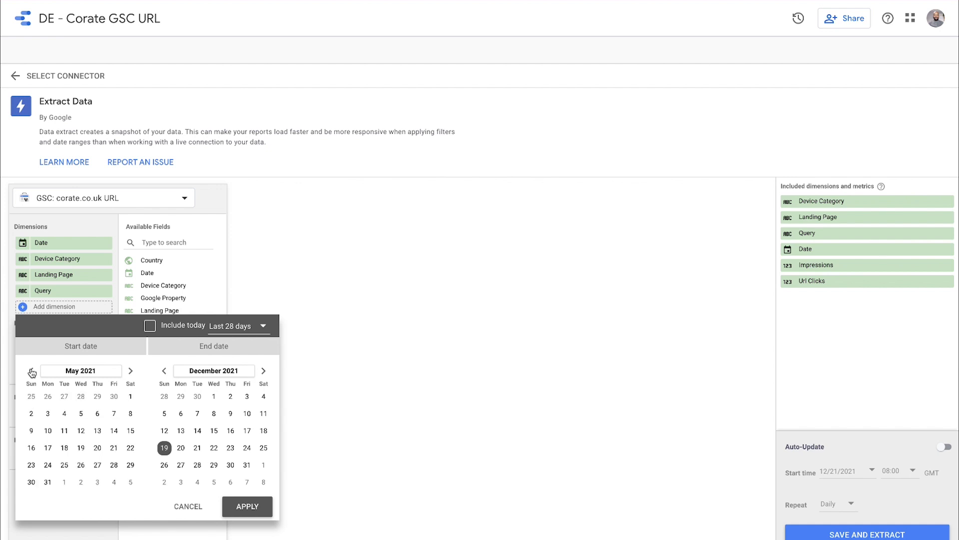
click(31, 371)
click(81, 397)
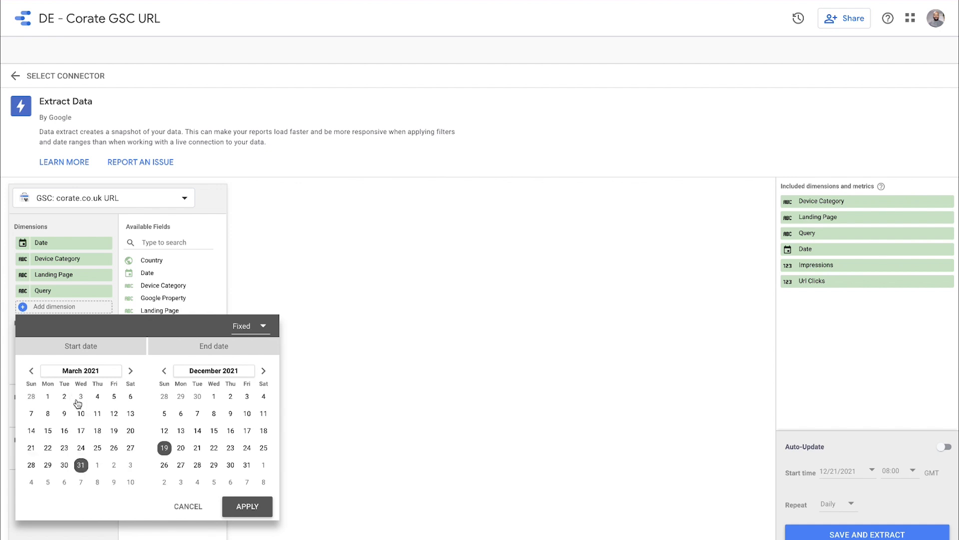
Set the end date of the extract's date range to 31 May 2021.
click(164, 370)
click(165, 370)
click(164, 371)
click(164, 371)
click(165, 371)
click(165, 372)
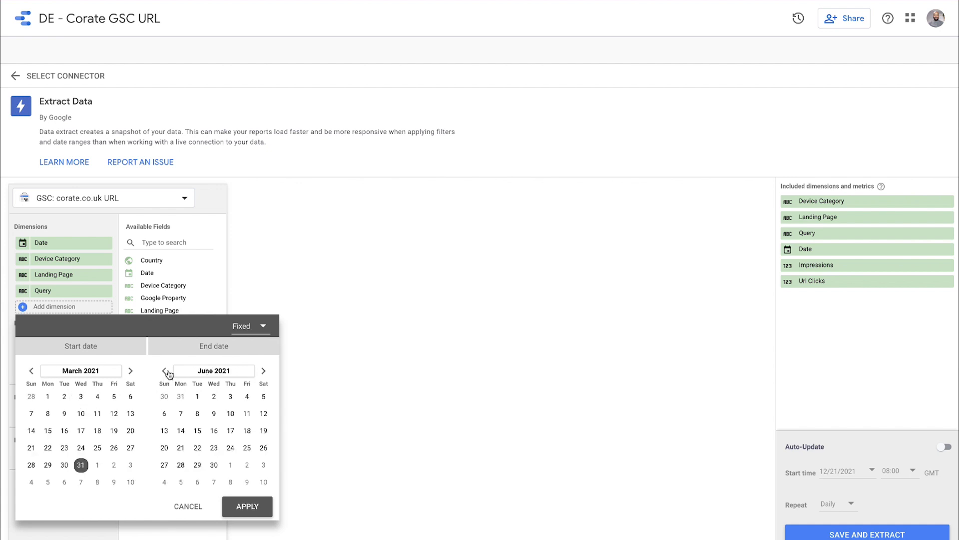
click(165, 372)
click(181, 483)
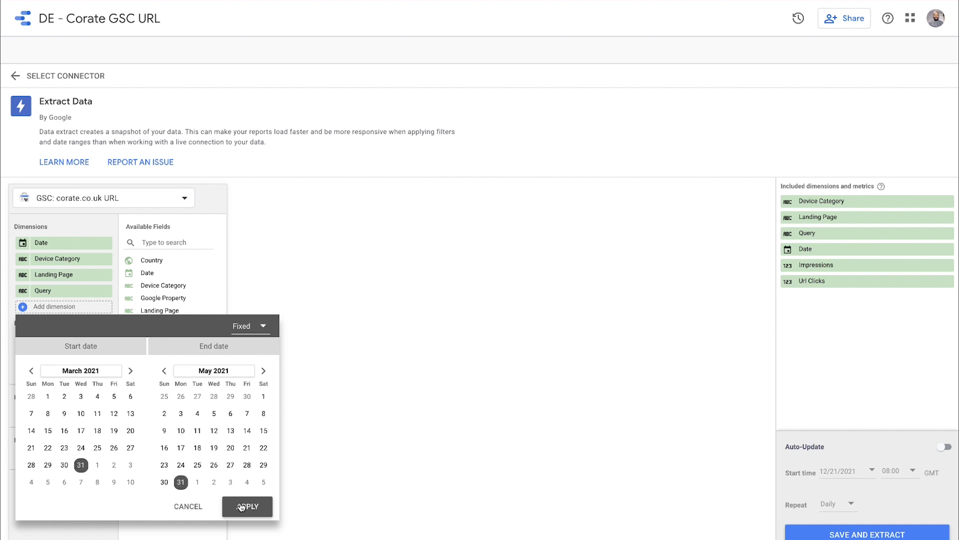
Apply the extract's date range, then save and extract the DE - Corate GSC URL data source.
click(244, 506)
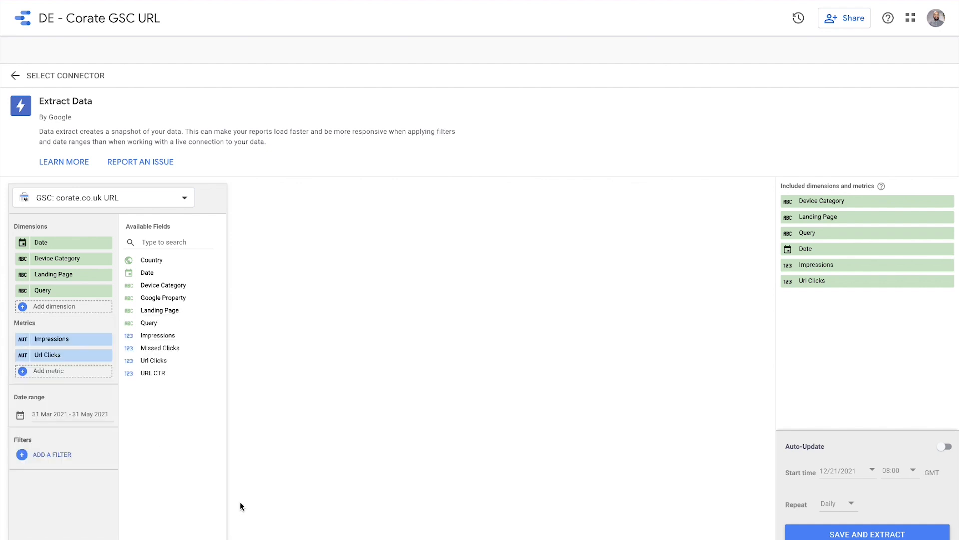
click(832, 534)
click(20, 23)
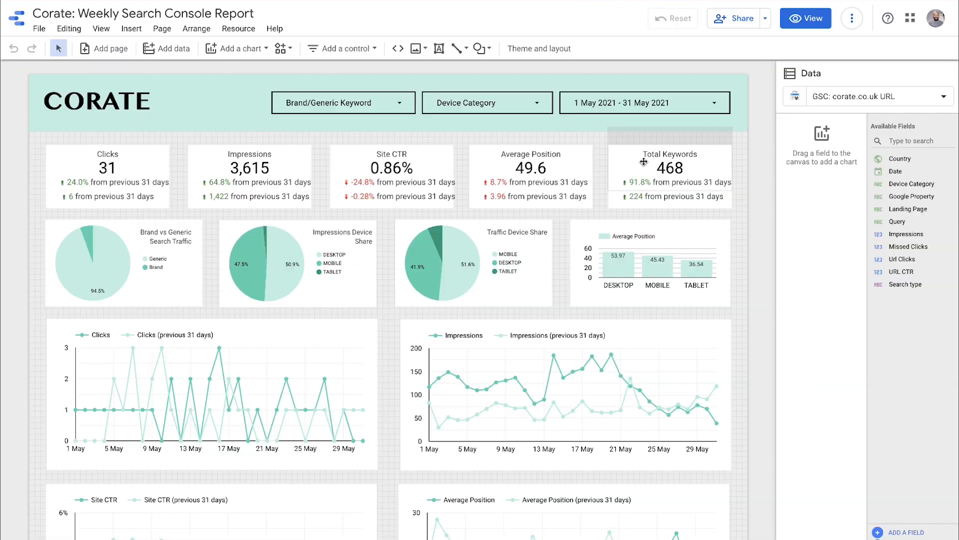
Copy the Corate report, replacing its domain source with DE - Corate GSC Domain and its URL source with DE - Corate GSC URL.
click(852, 20)
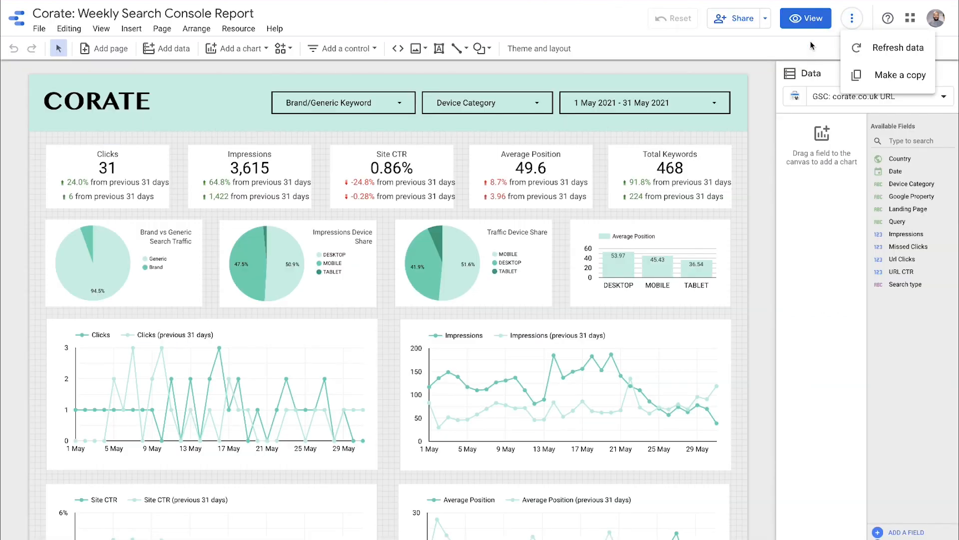
click(742, 56)
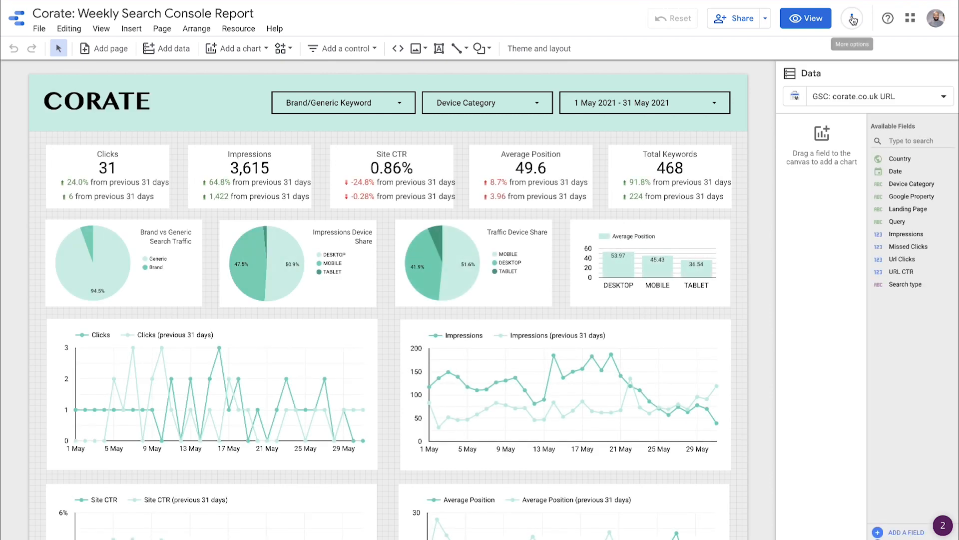
click(853, 19)
click(859, 78)
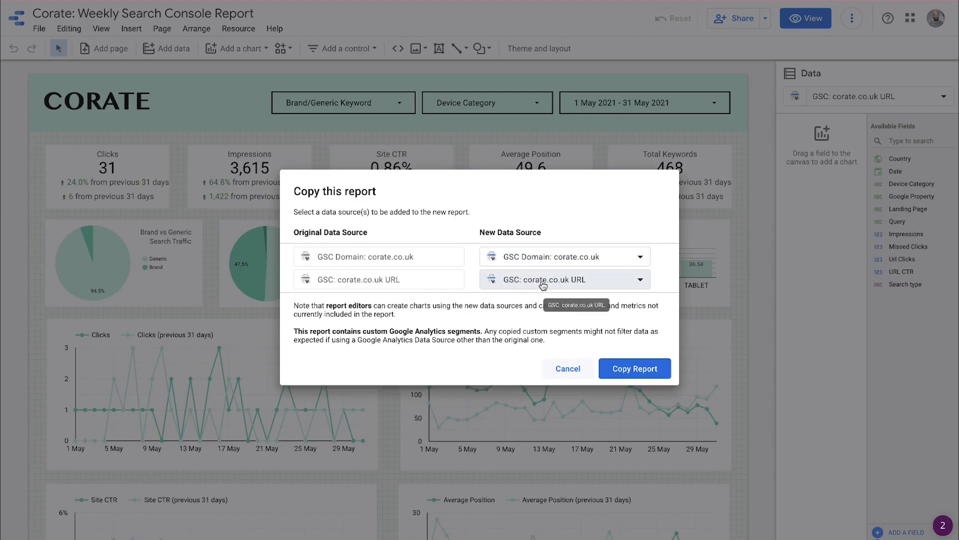
click(553, 260)
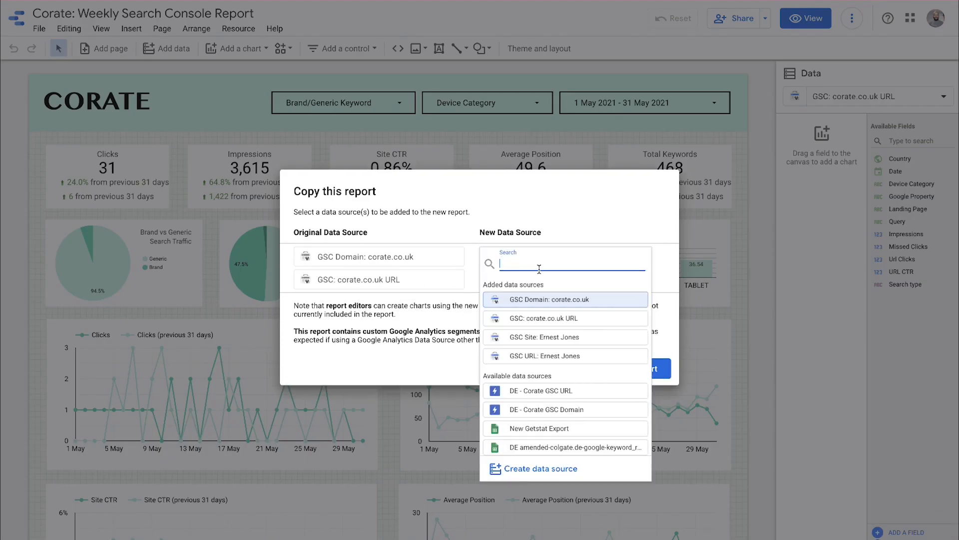
scroll(553, 364, down, 1)
click(553, 358)
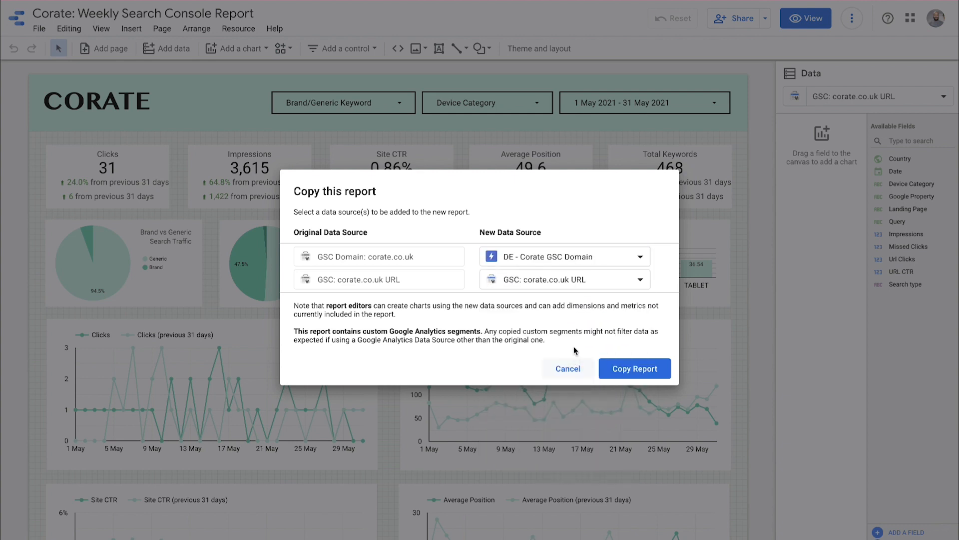
click(551, 283)
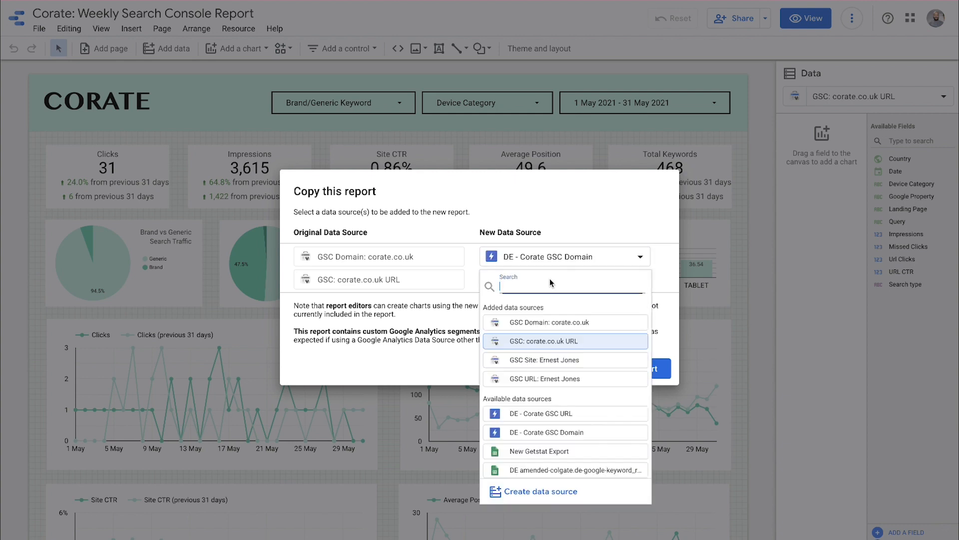
click(564, 412)
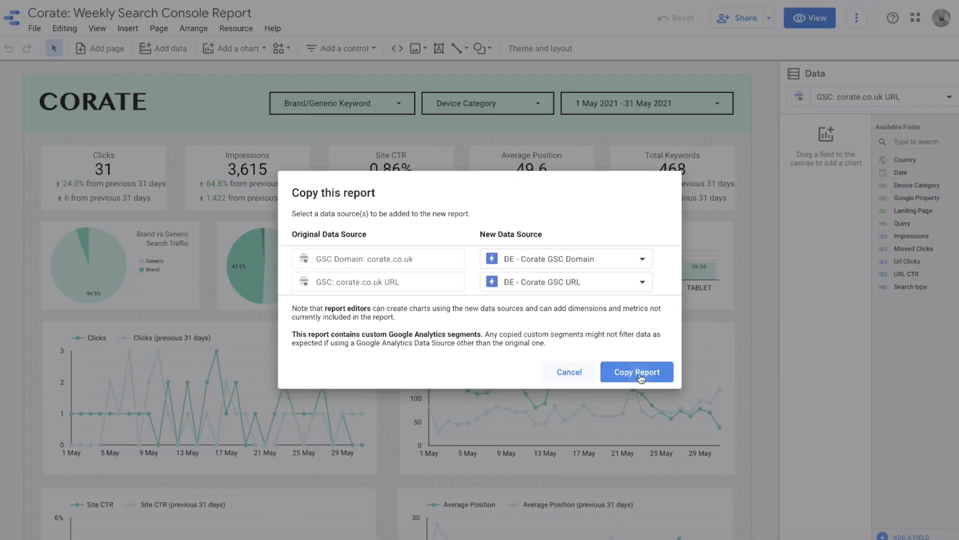
click(640, 376)
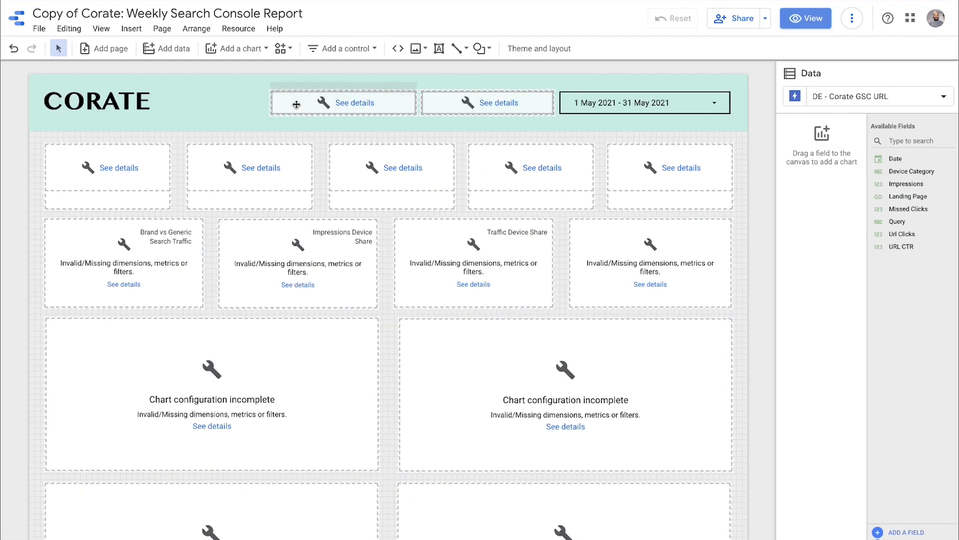
Inspect the data settings and UK filter of the first drop-down control in the copied report's header.
click(295, 103)
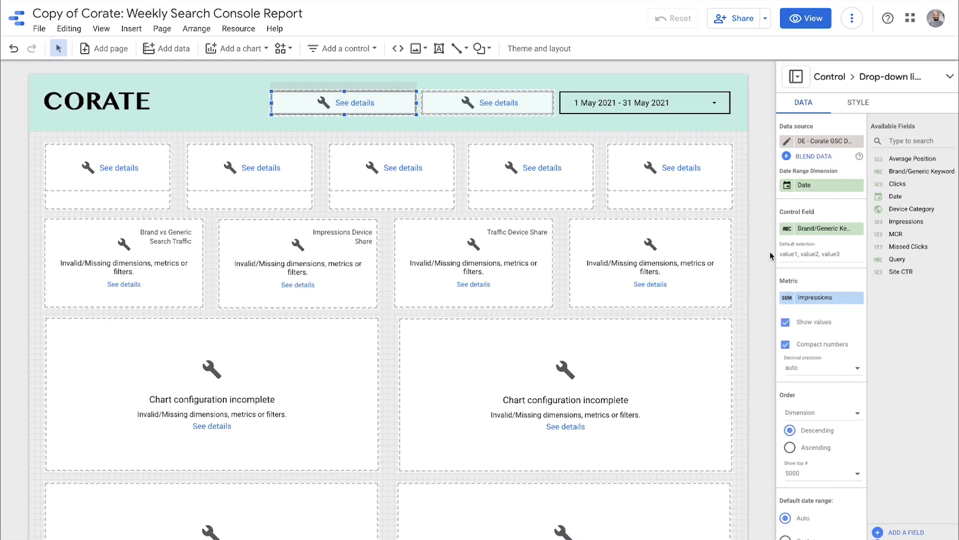
scroll(817, 300, down, 6)
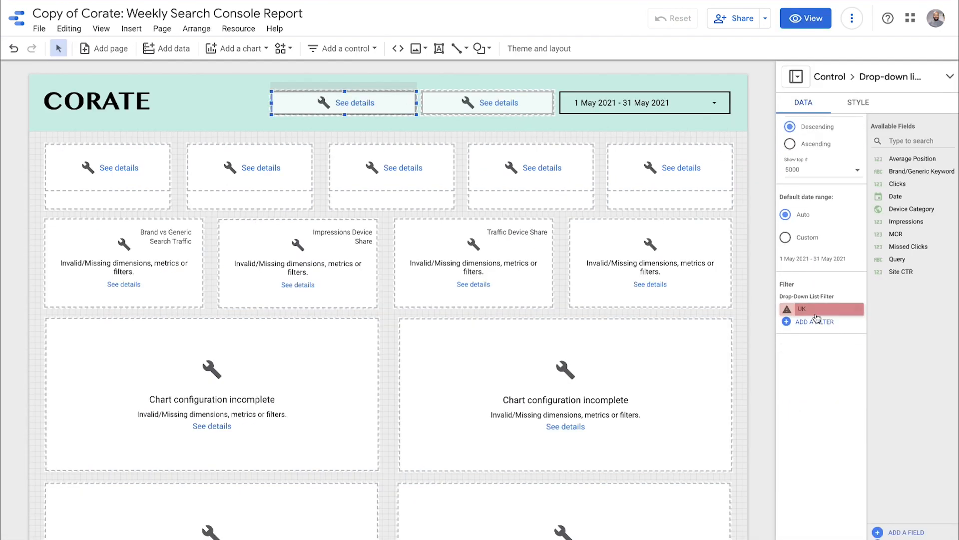
mouse_move(816, 310)
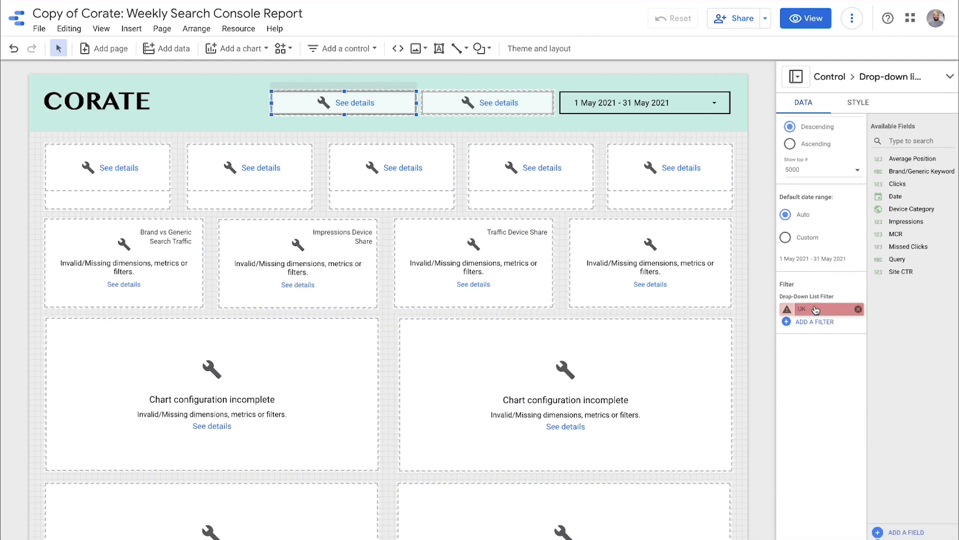
click(791, 308)
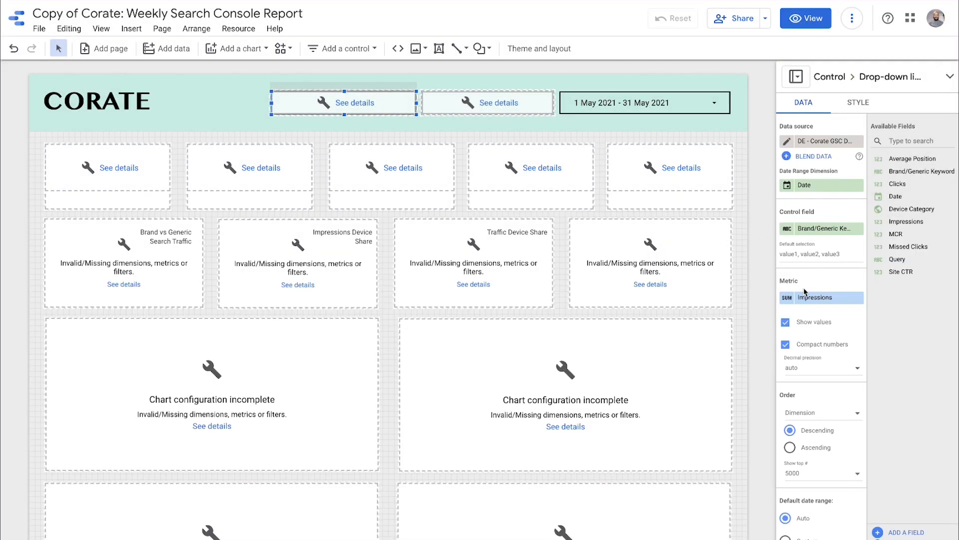
scroll(797, 269, down, 6)
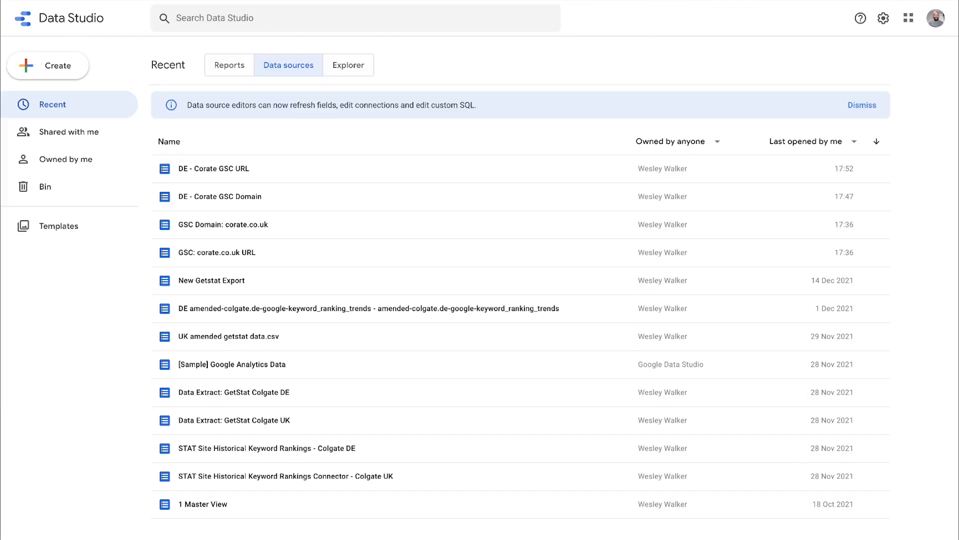
Edit the connection of the DE - Corate GSC URL data source, add the Country dimension, and save and extract again.
click(343, 165)
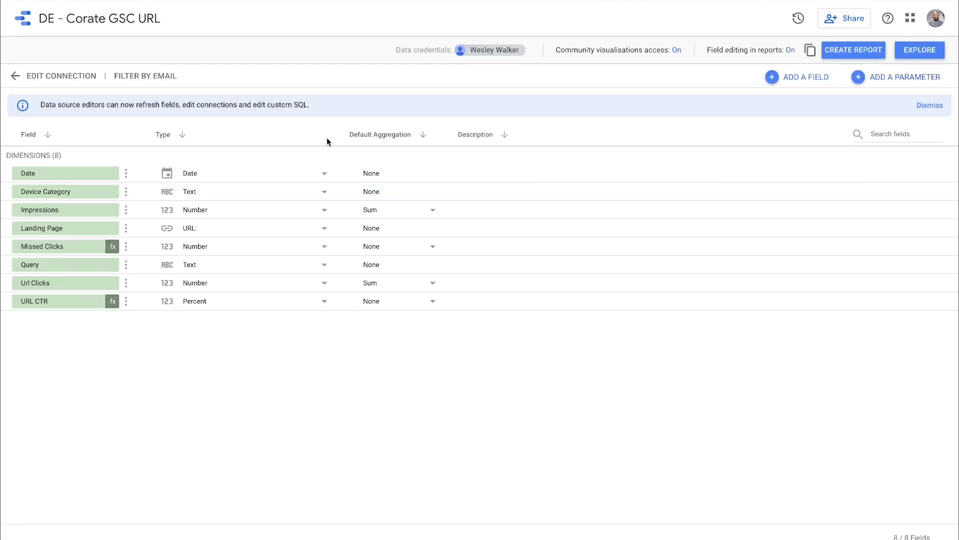
click(67, 76)
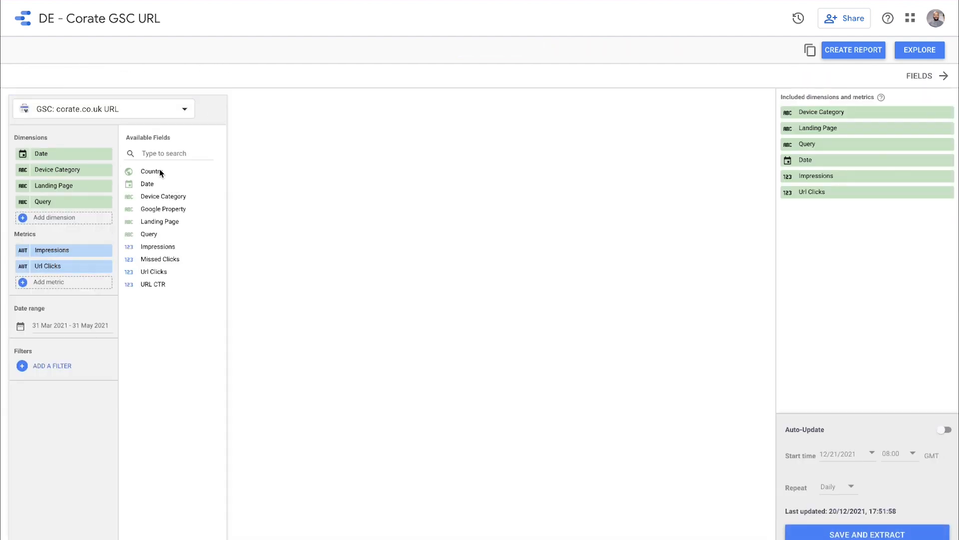
drag(153, 171, 71, 215)
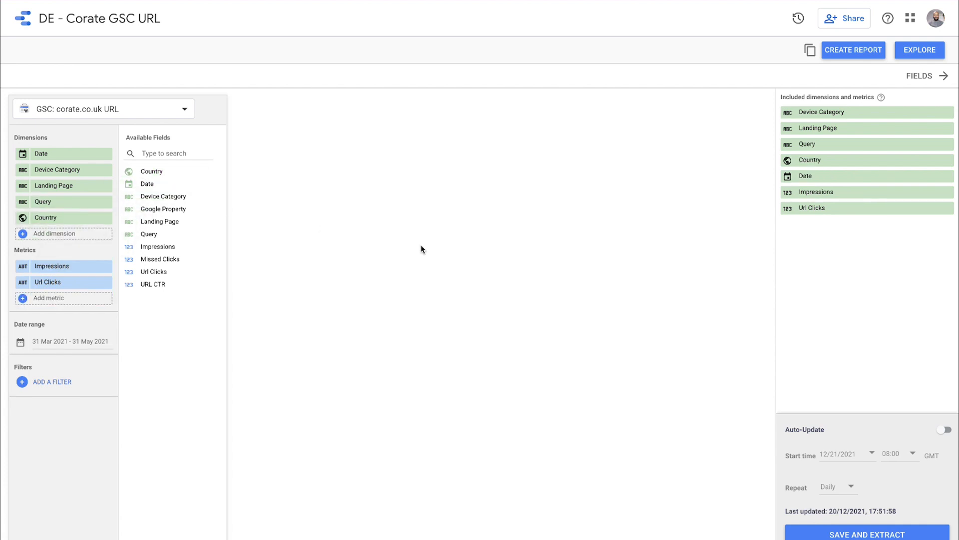
click(868, 534)
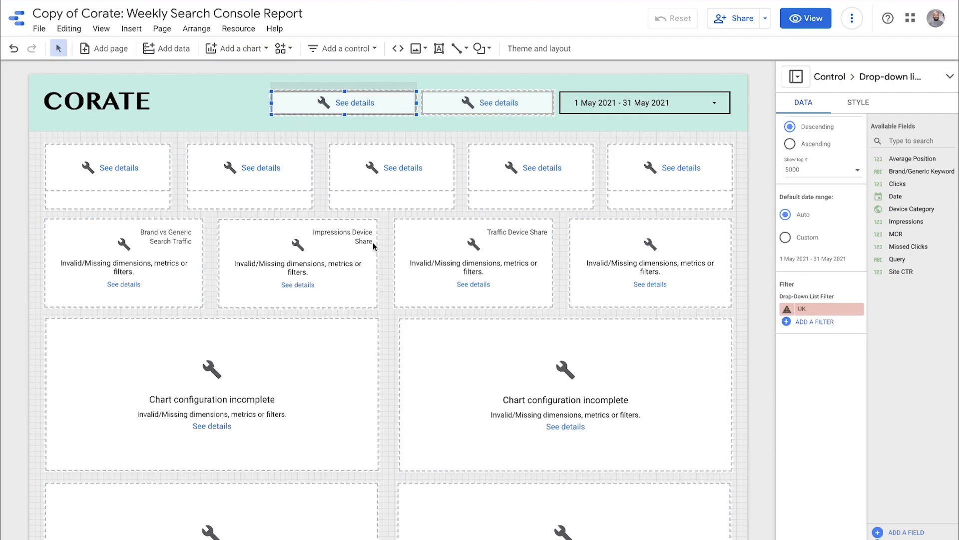
Refresh the data in the copied Corate report and deselect the drop-down control.
click(852, 17)
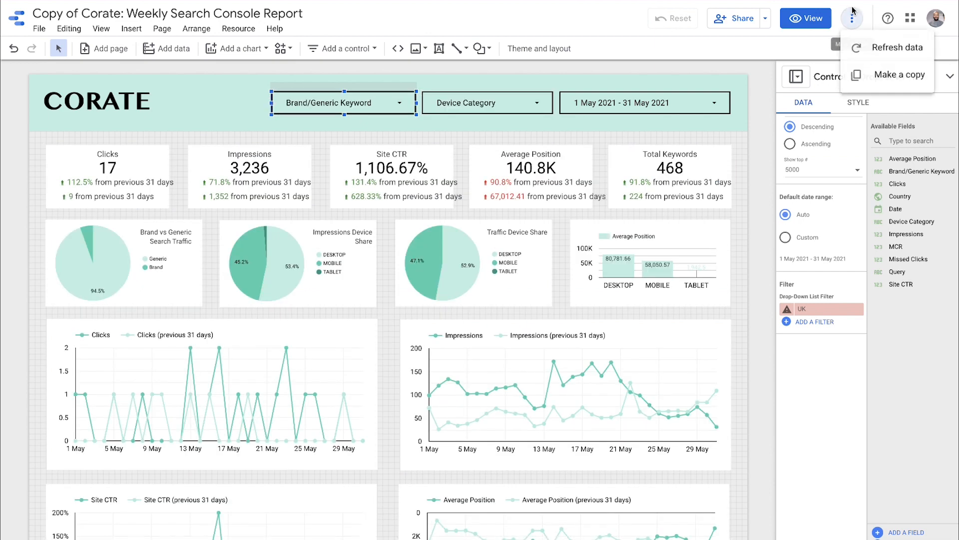
click(856, 48)
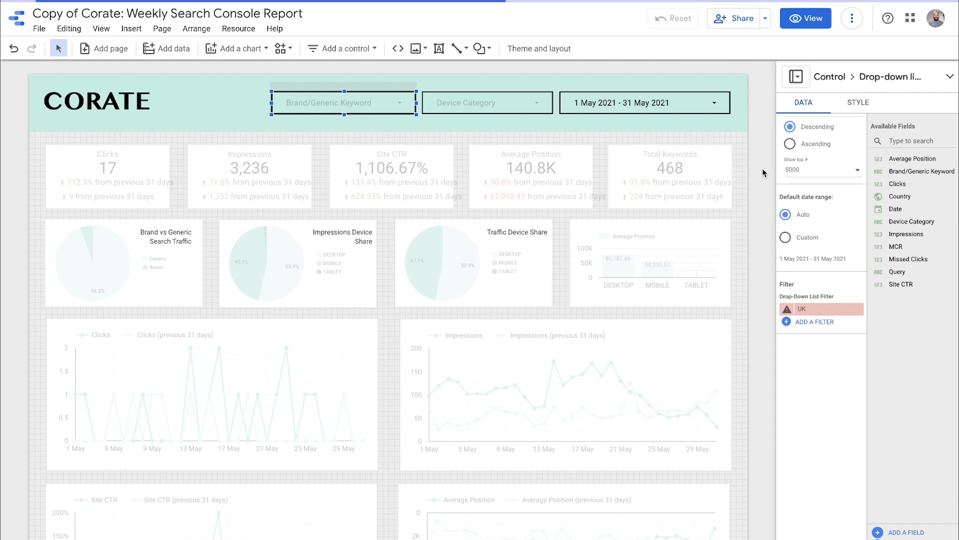
click(757, 196)
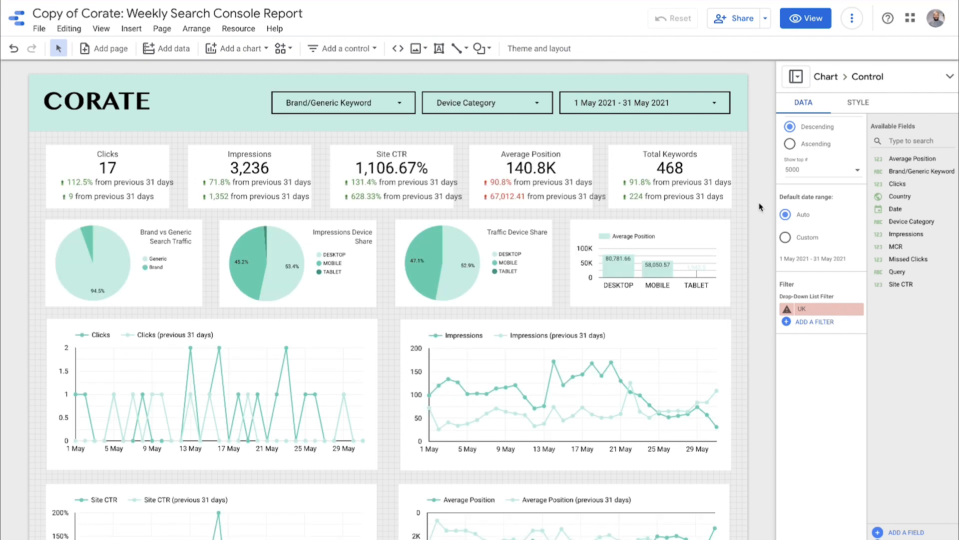
Review the copied report's landing page table, 12-month seasonal trend chart and site-level keyword table.
scroll(756, 194, down, 6)
scroll(757, 195, down, 15)
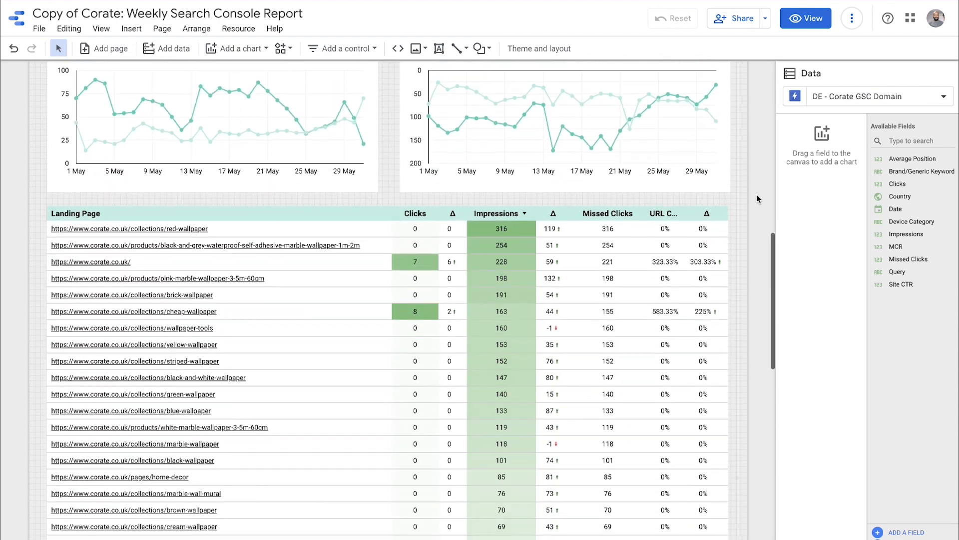
scroll(757, 198, down, 2)
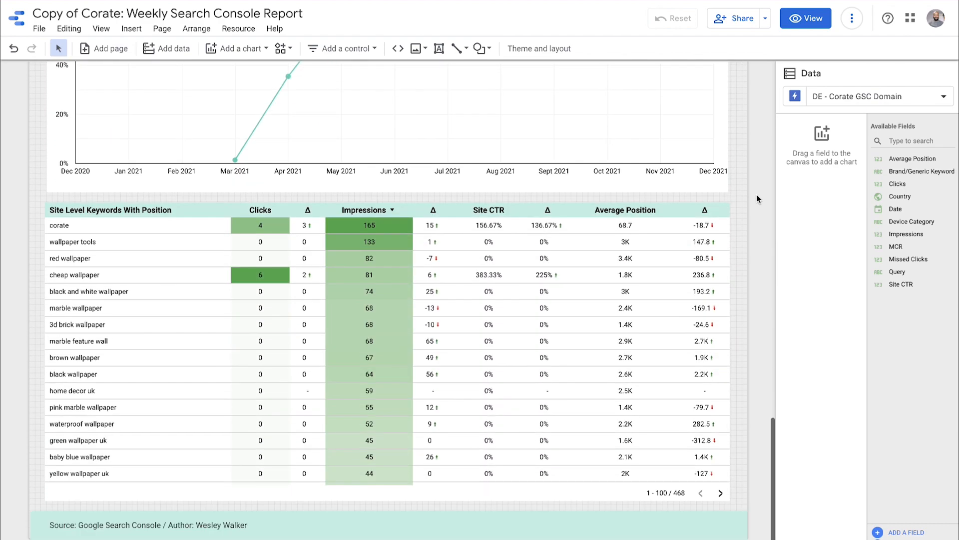
scroll(757, 199, up, 3)
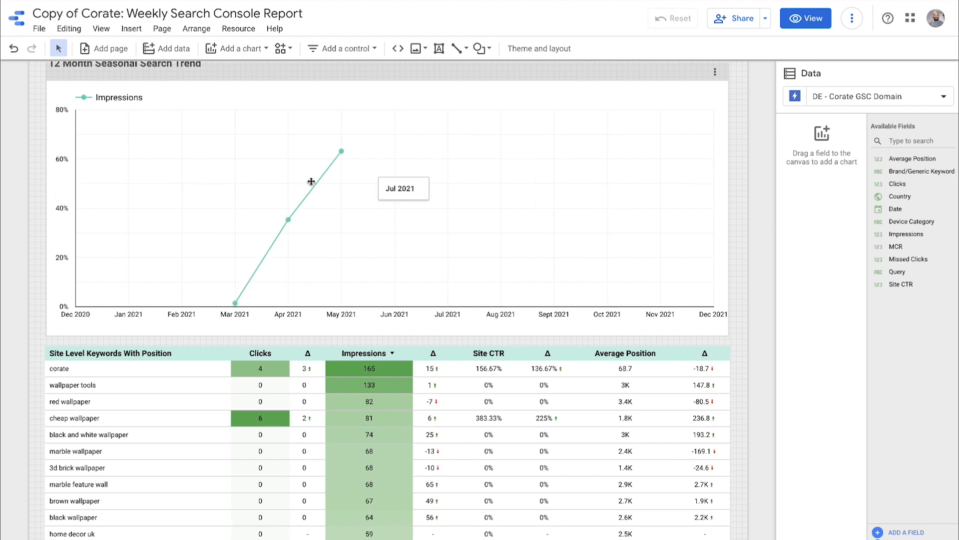
scroll(748, 172, down, 3)
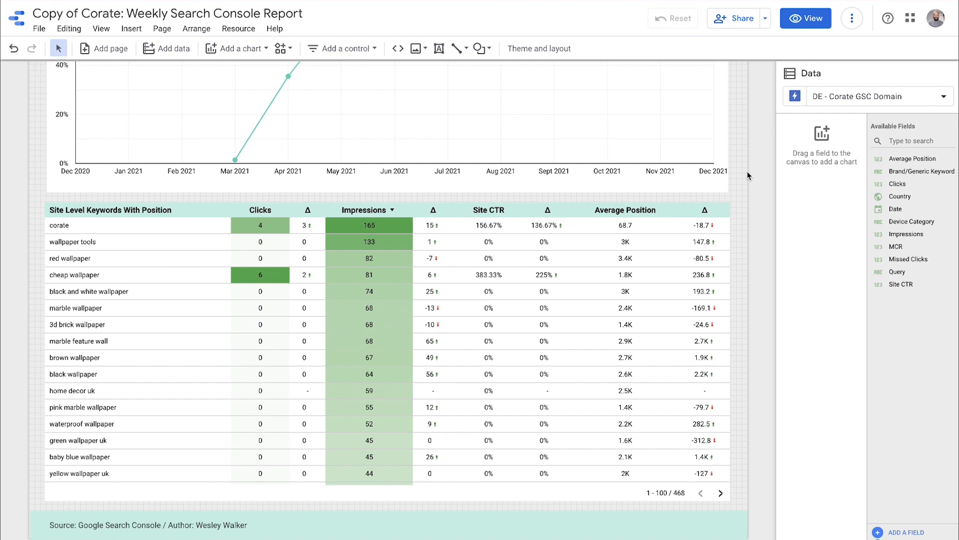
scroll(748, 171, up, 12)
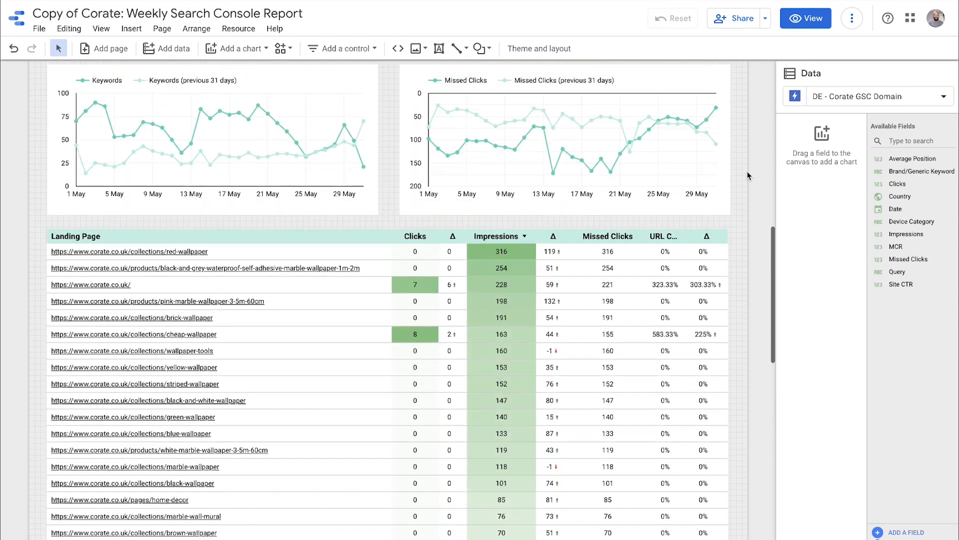
scroll(747, 171, up, 15)
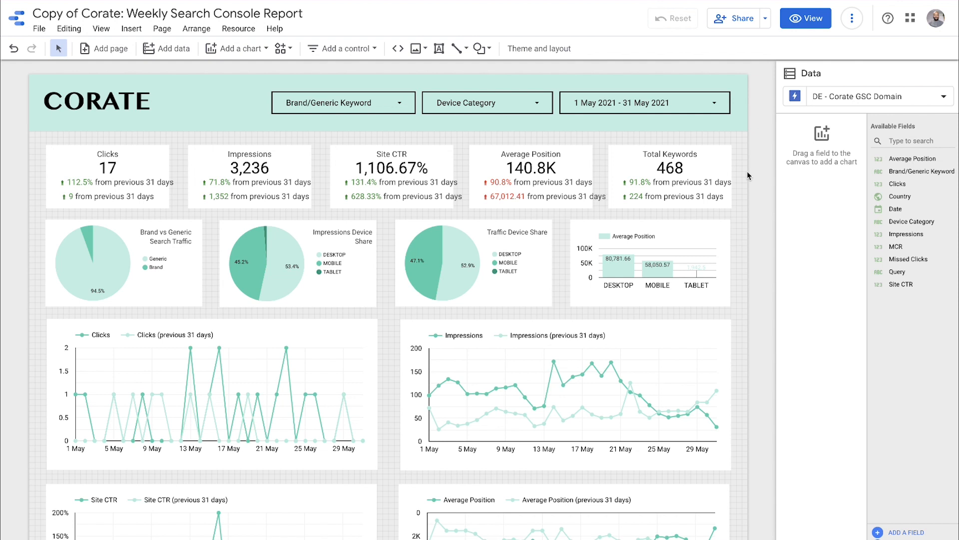
Inspect the metric settings of the Average Position, Site CTR and Clicks scorecards.
click(560, 170)
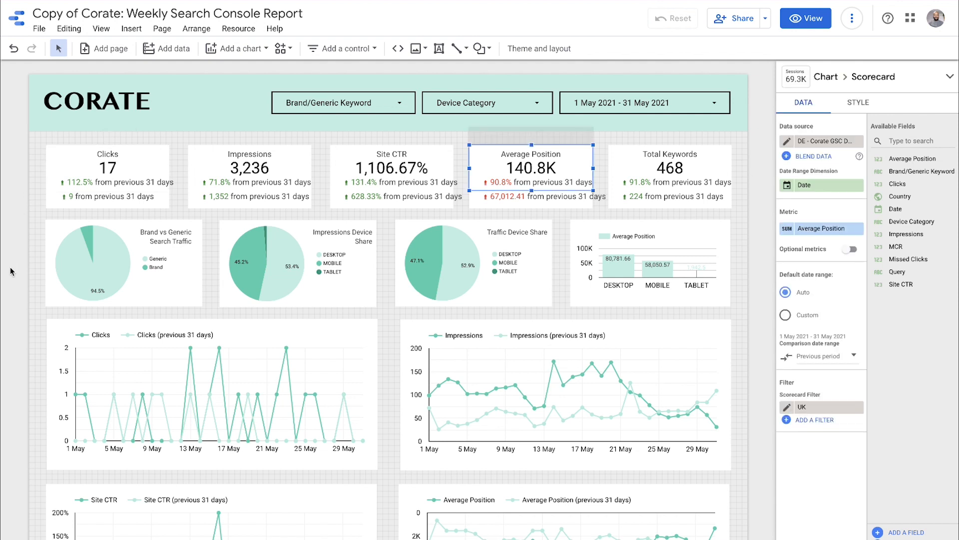
click(16, 241)
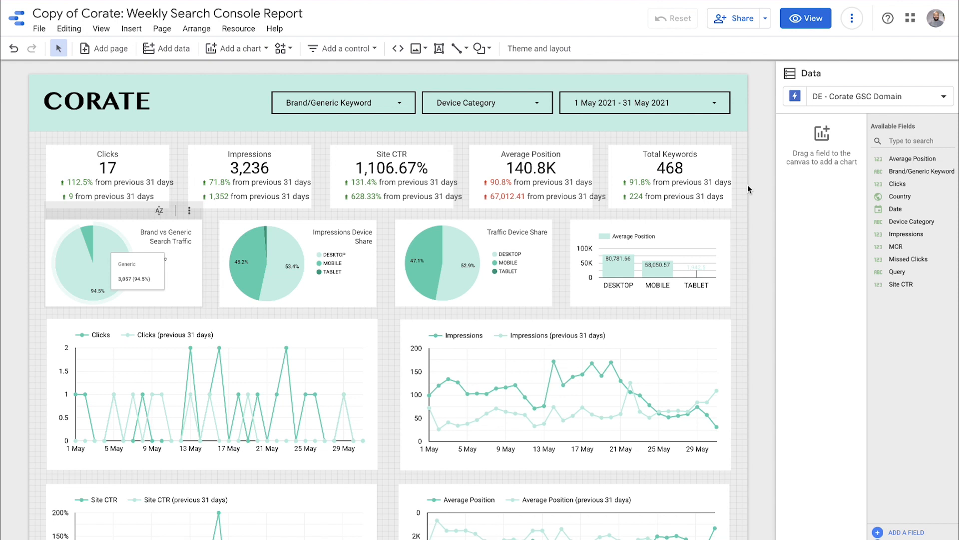
click(431, 168)
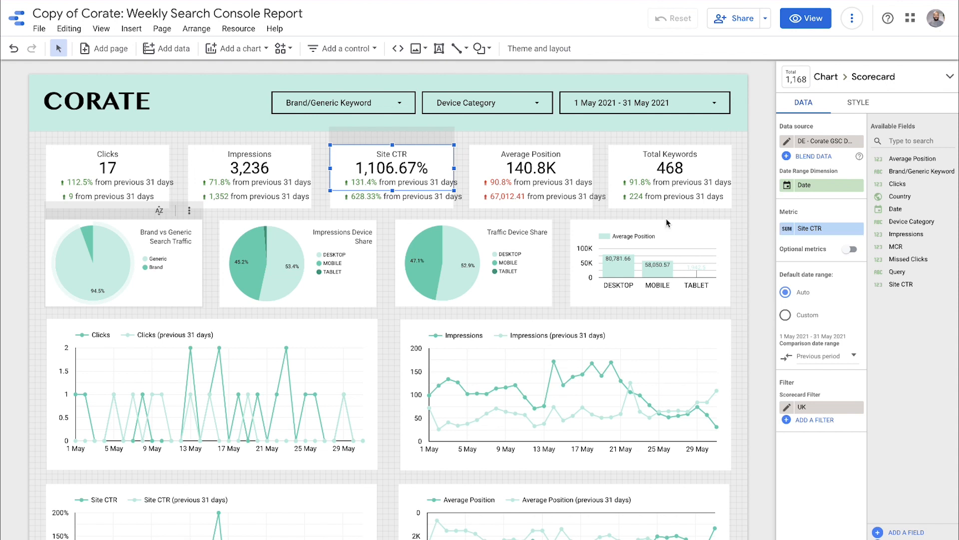
click(111, 175)
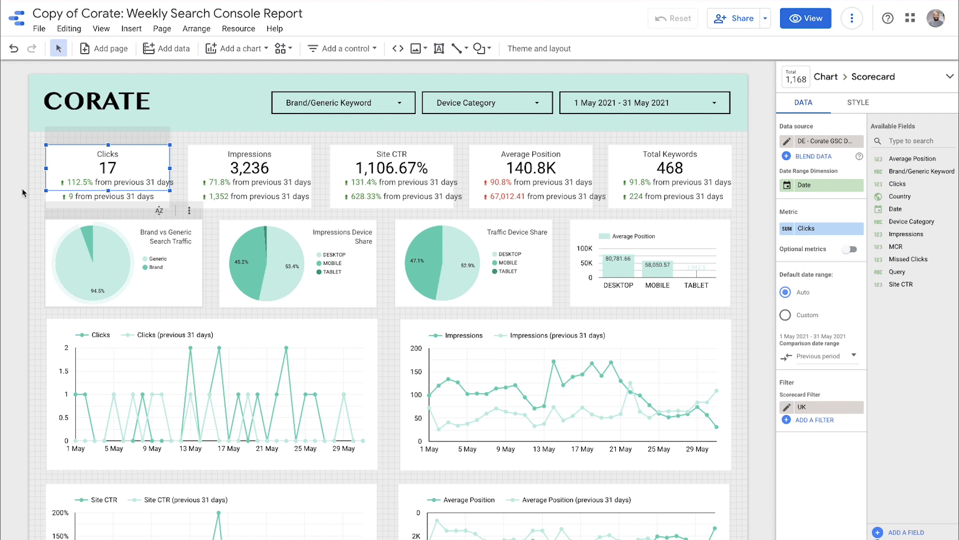
Replace the Site CTR scorecard's metric with a new calculated field named CTR, formula Clicks/Impressions, type Percent.
click(361, 159)
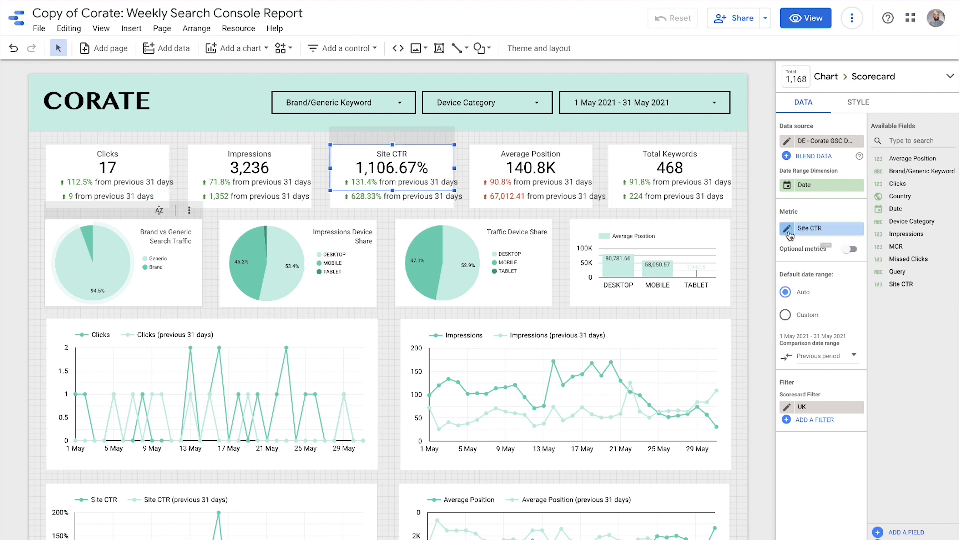
click(791, 230)
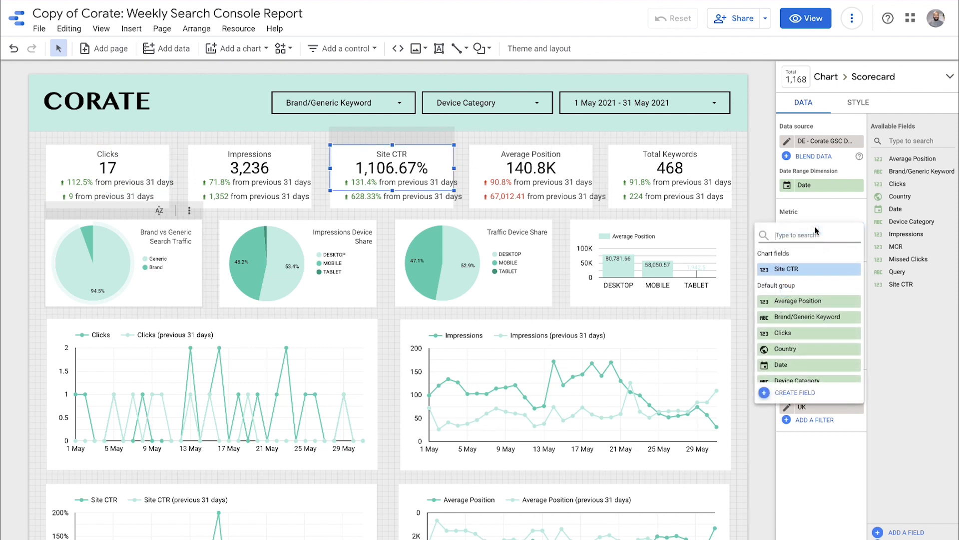
click(764, 393)
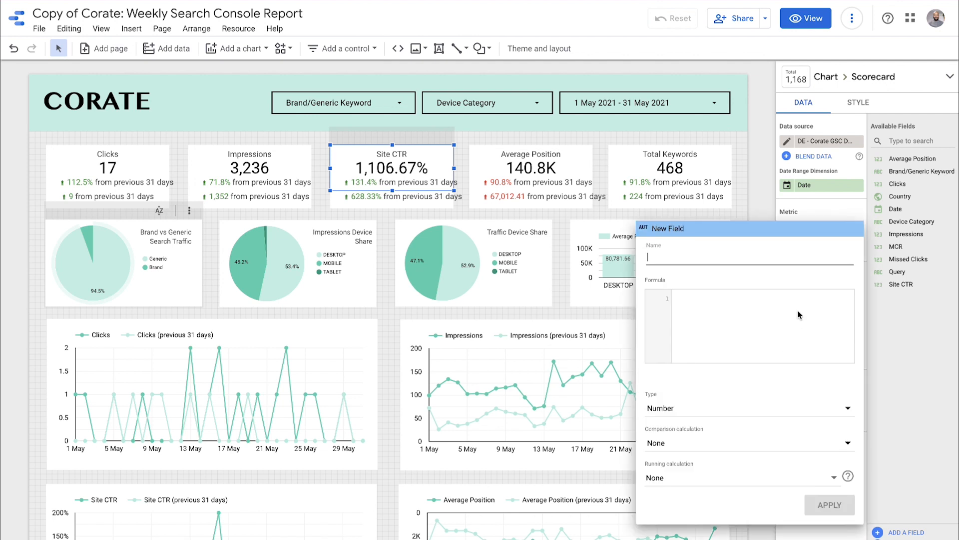
click(713, 300)
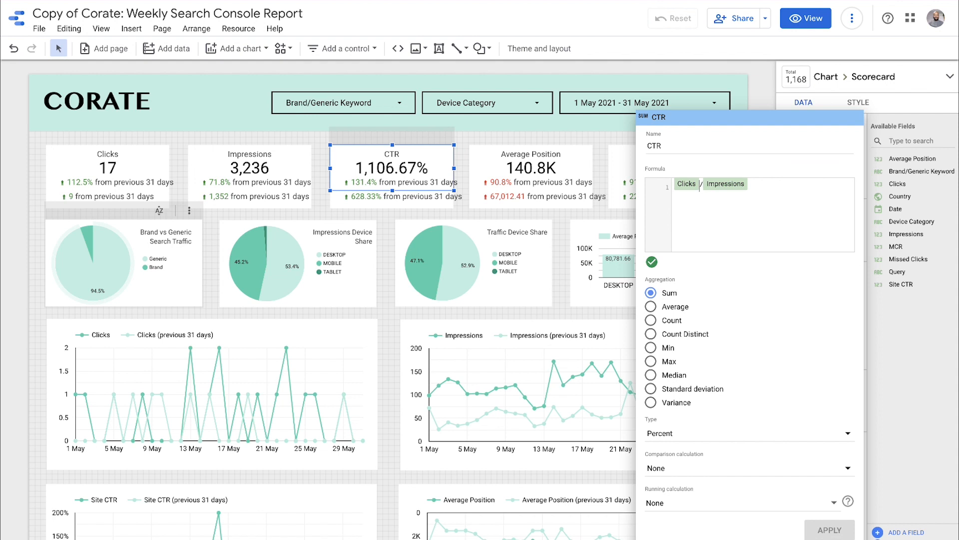
Rewrite the CTR field's formula as SUM(Clicks)/SUM(Impressions) and apply it to the scorecard.
key(Left)
text(SUM()
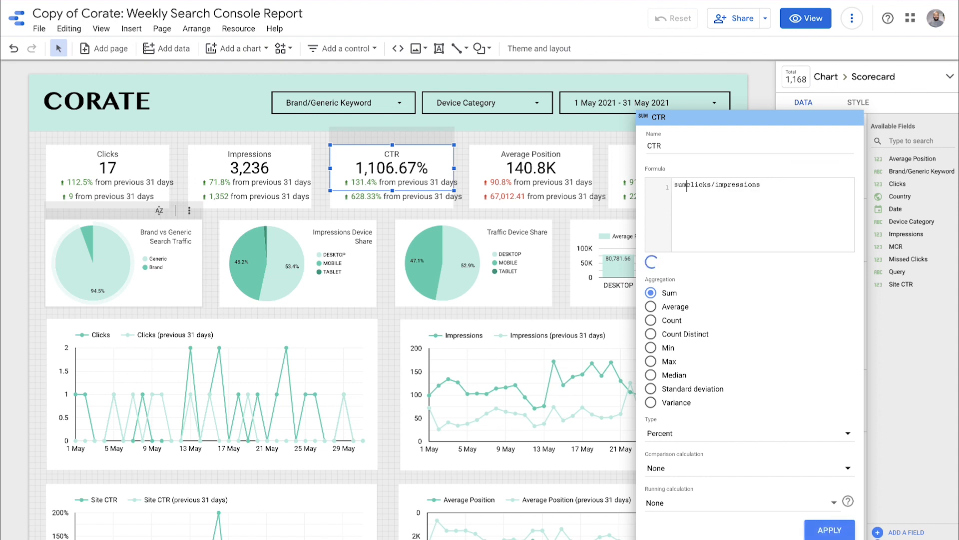
key(Right)
text()/)
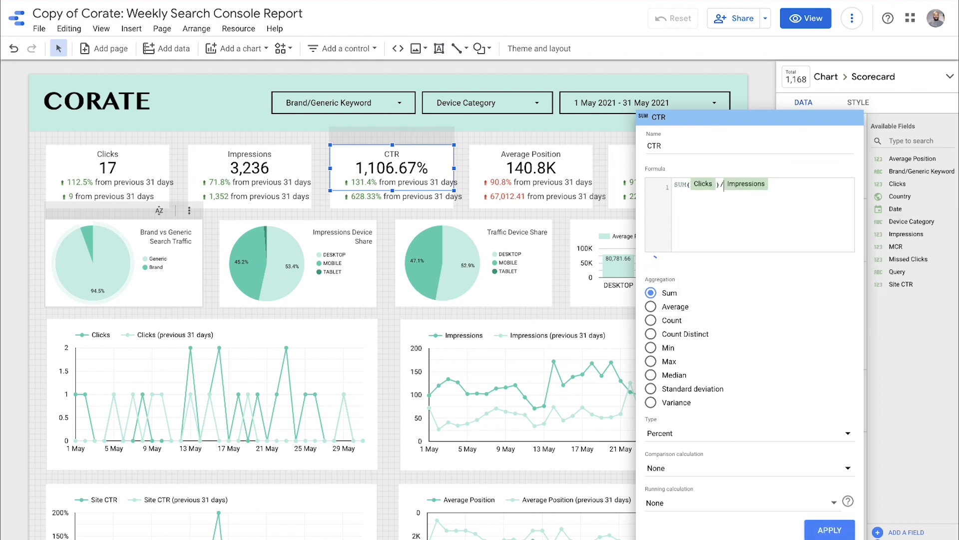
text(SUM()
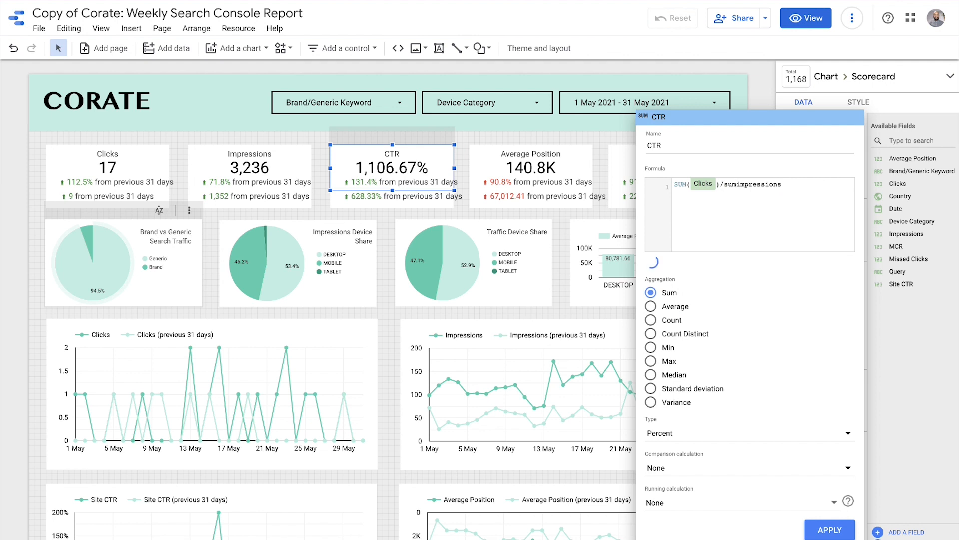
key(Right)
text())
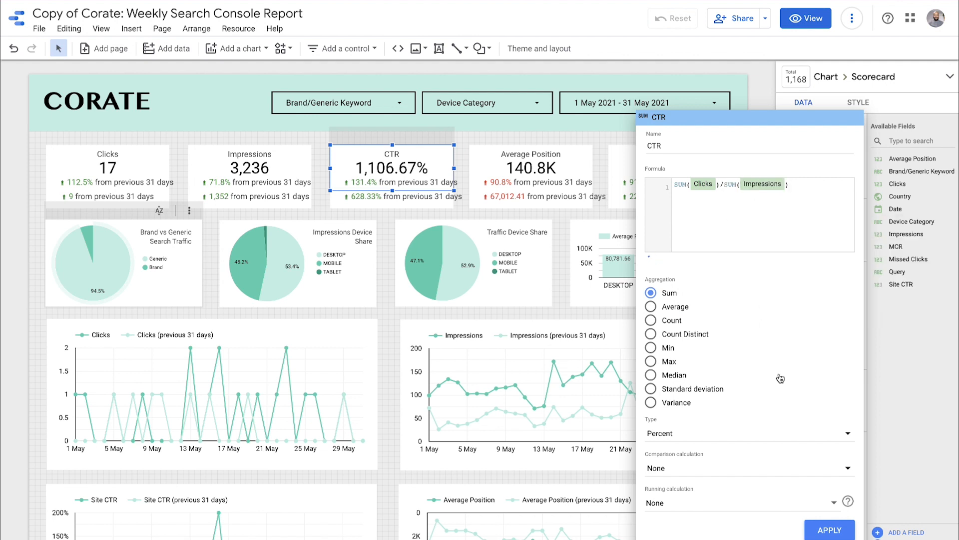
click(818, 527)
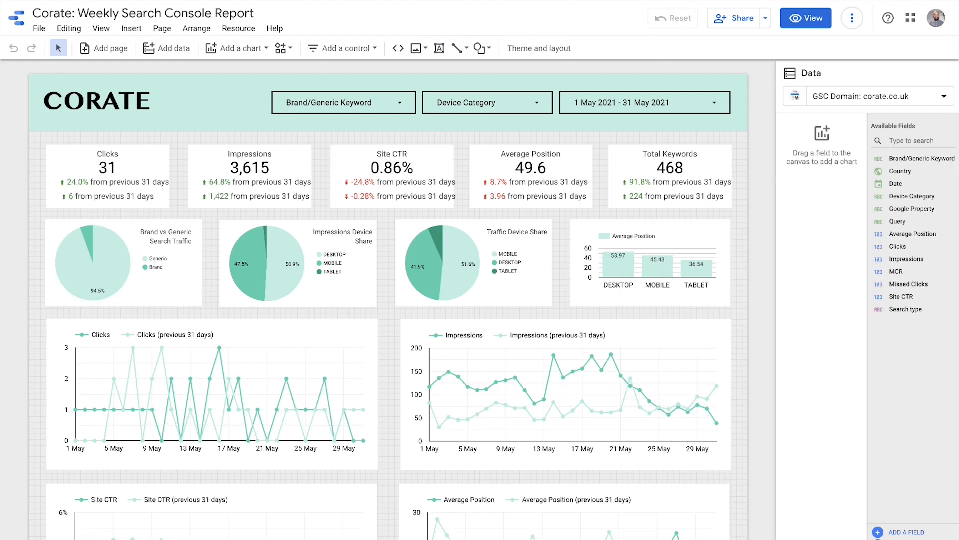
Copy the CTR formula SUM(Clicks)/SUM(Impressions) in the copied report and reuse it as the metric of the overlapping absolute-change scorecard.
click(185, 0)
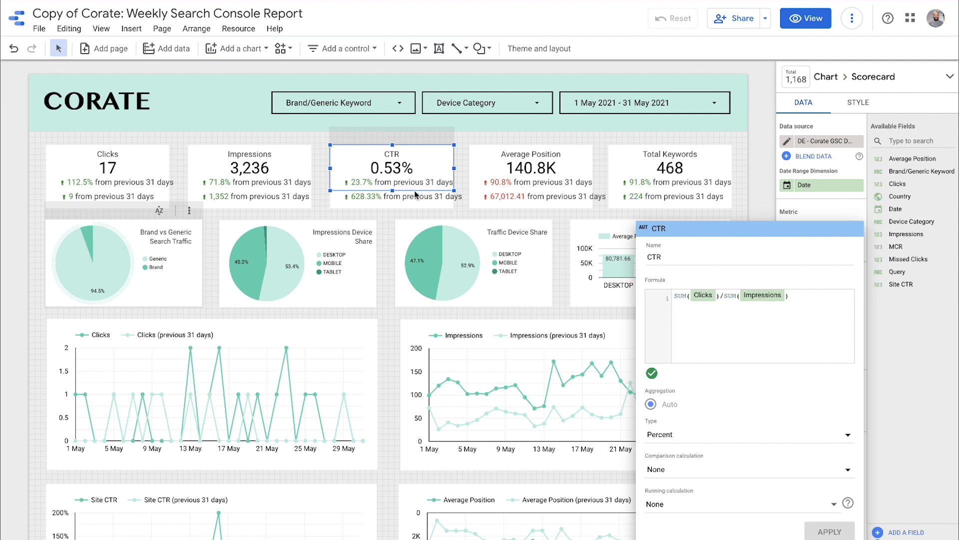
click(803, 301)
key(ctrl+a)
key(ctrl+c)
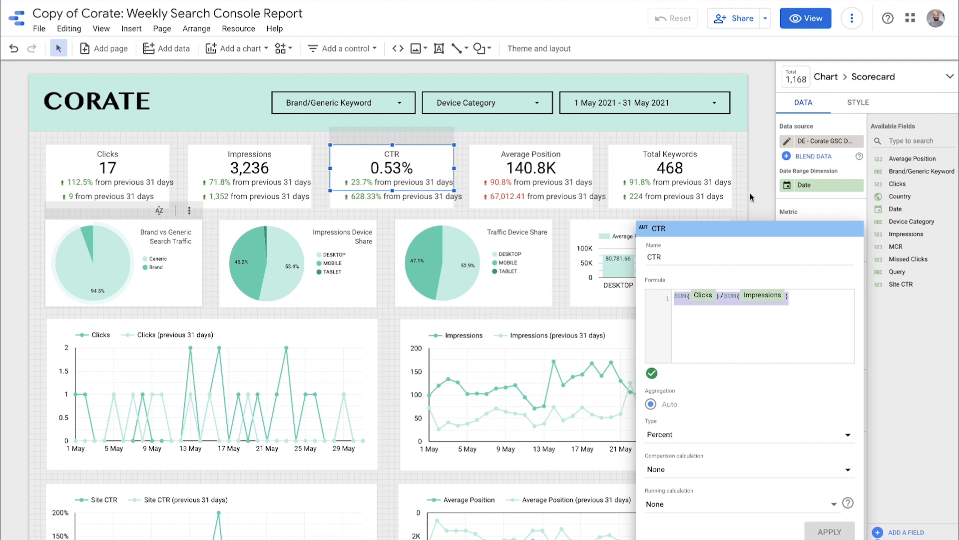
click(390, 197)
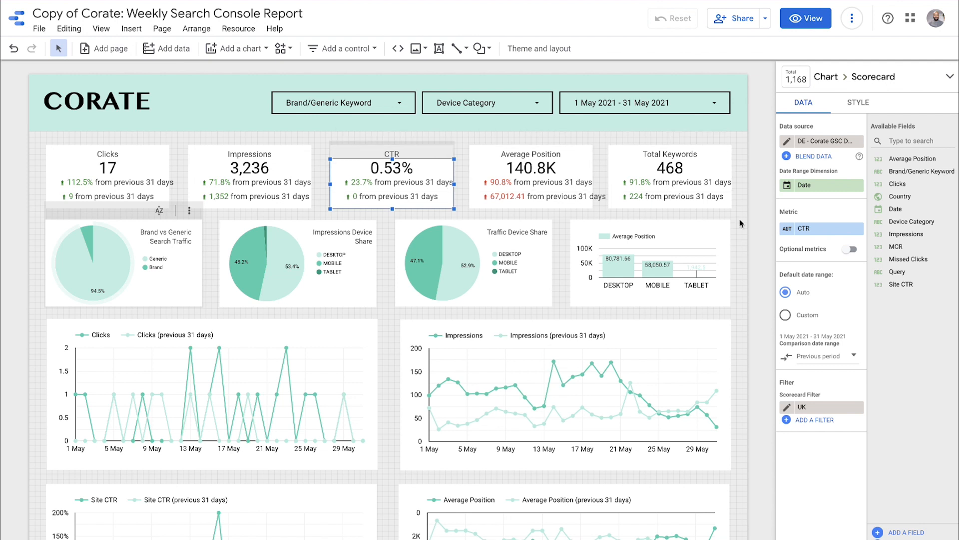
click(426, 153)
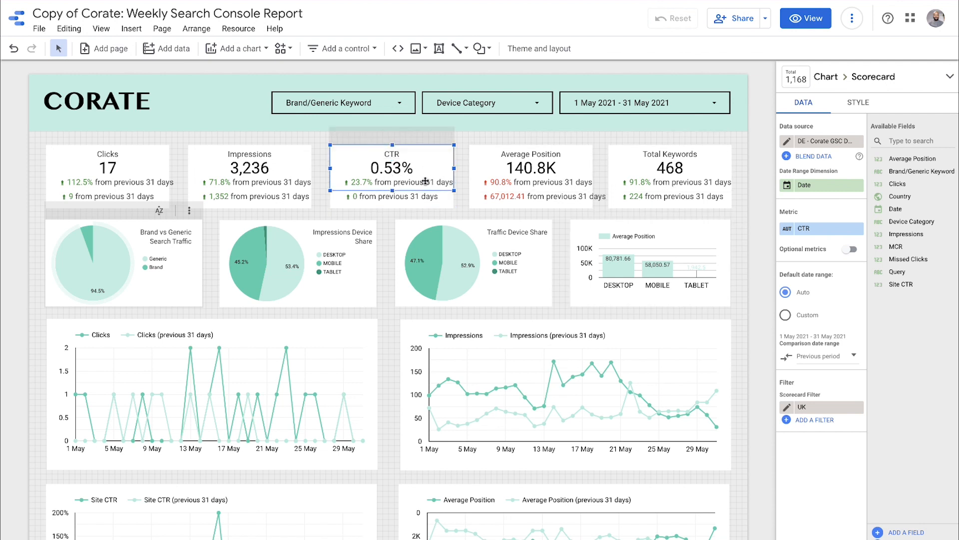
click(386, 201)
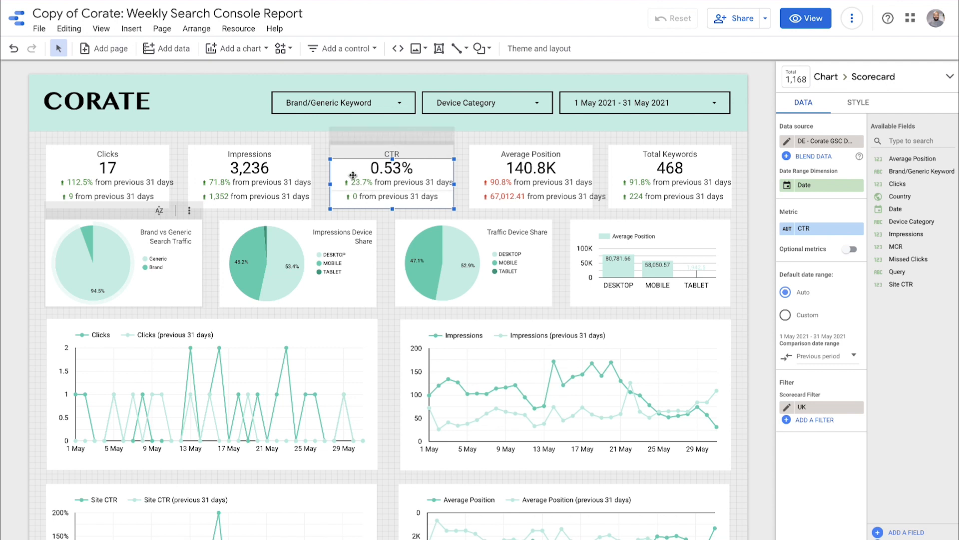
Set the Average Position metric's aggregation to Average in both overlapping Average Position scorecards.
click(531, 170)
click(786, 230)
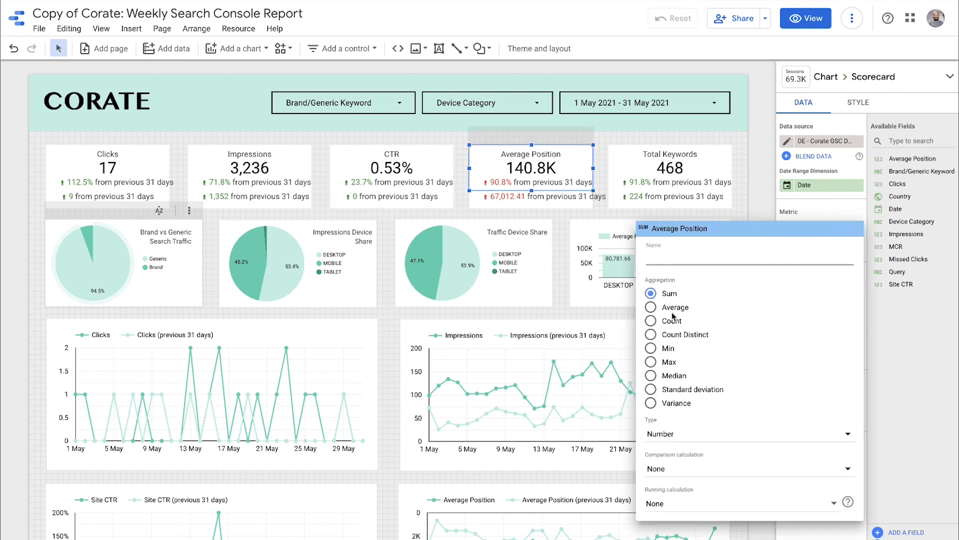
click(715, 306)
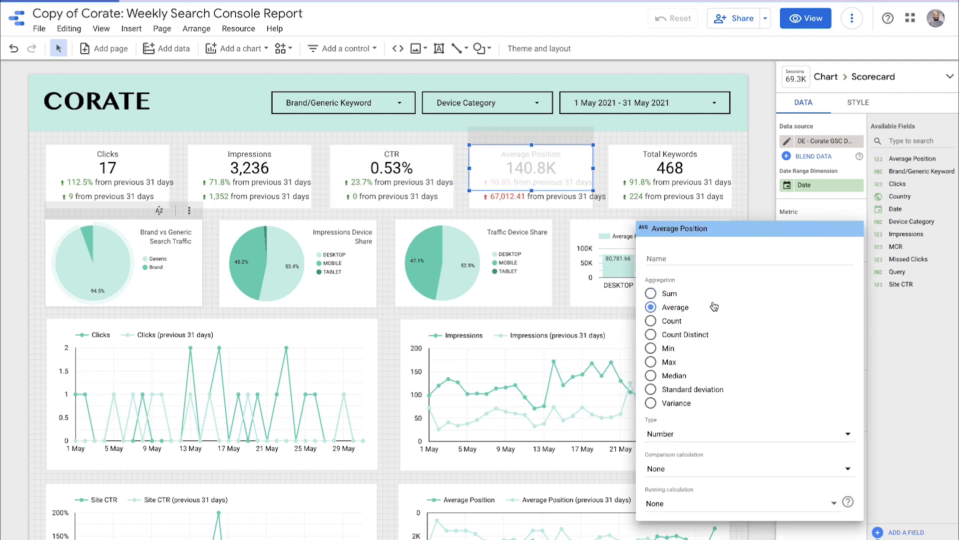
click(739, 203)
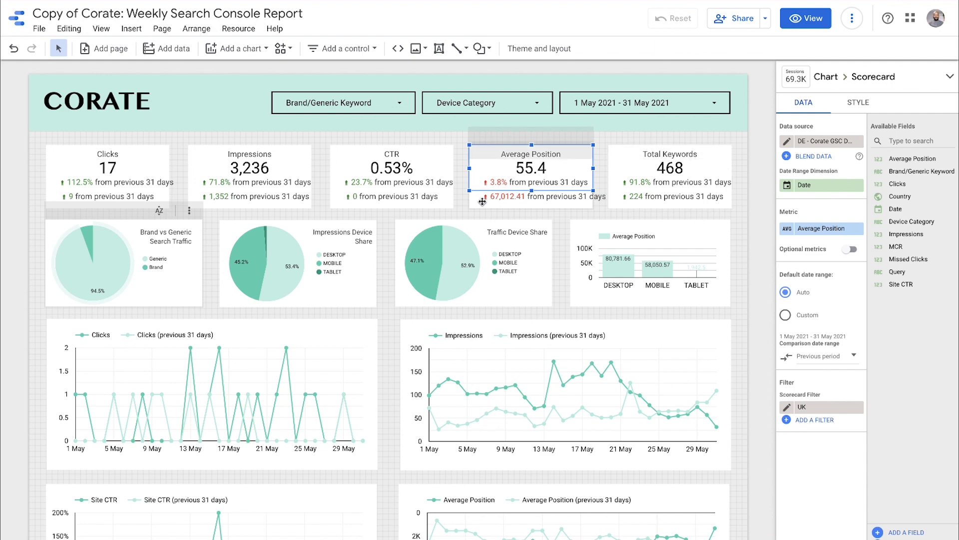
click(501, 201)
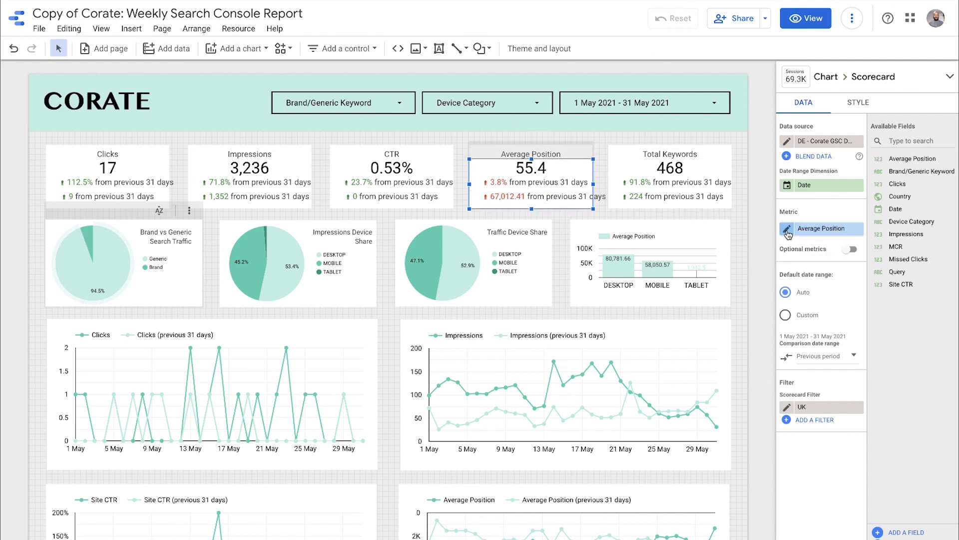
Set the Average Position time series chart's metric aggregation to Average.
scroll(755, 227, down, 1)
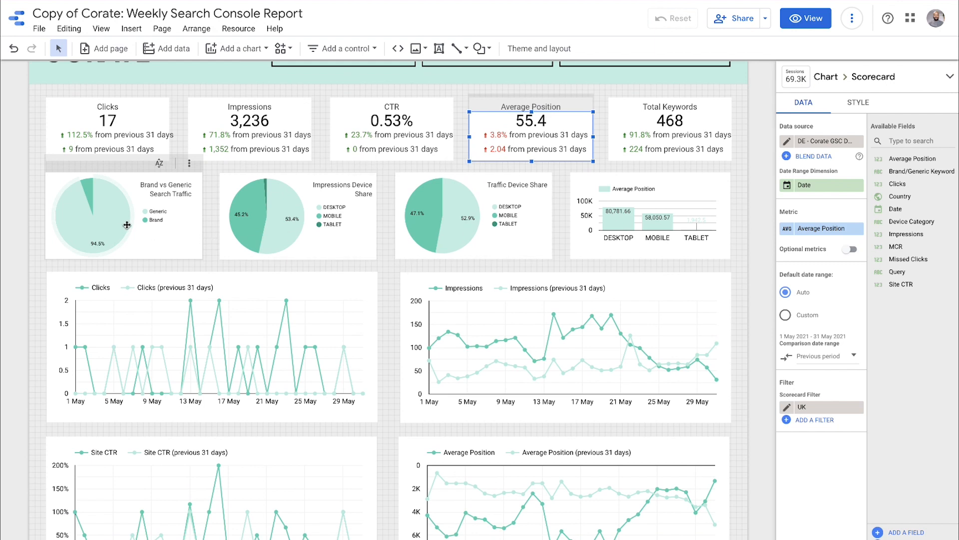
scroll(223, 347, down, 1)
scroll(224, 346, down, 2)
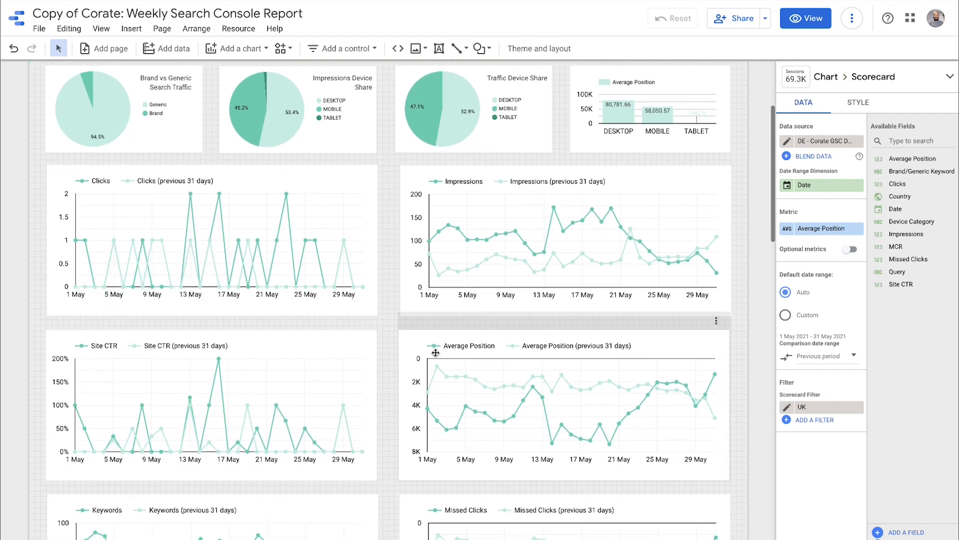
click(452, 413)
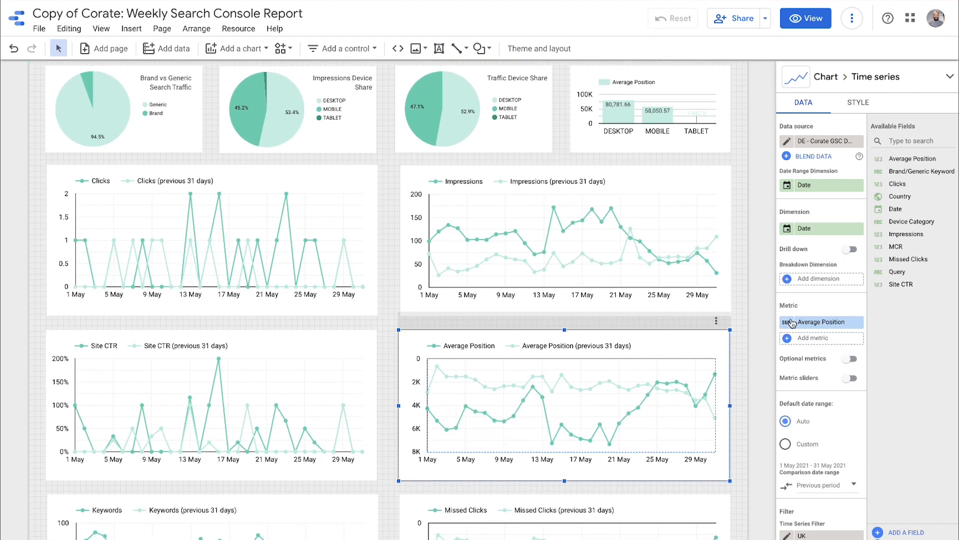
click(781, 325)
click(665, 337)
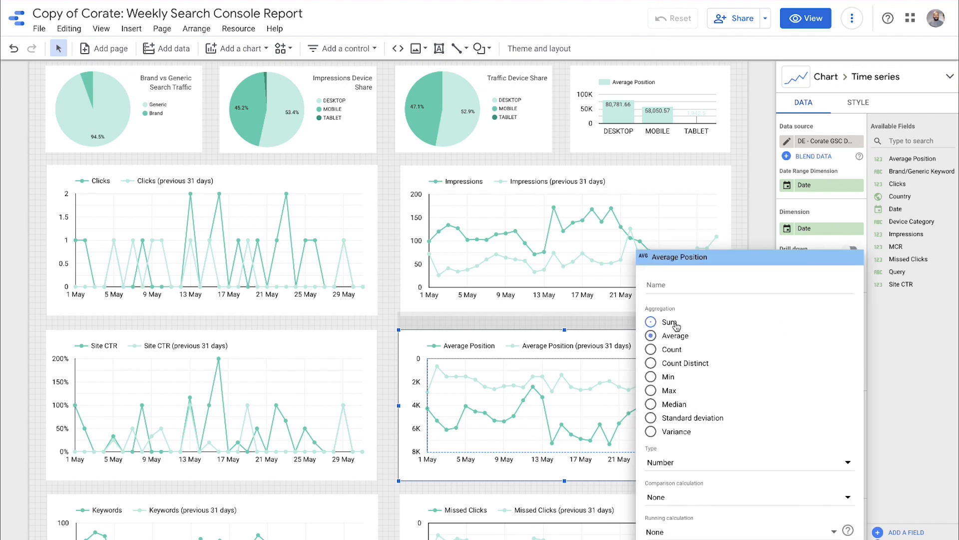
click(738, 219)
Replace the Site CTR time series metric with a new field named CTR using the copied formula SUM(Clicks)/SUM(Impressions).
click(285, 343)
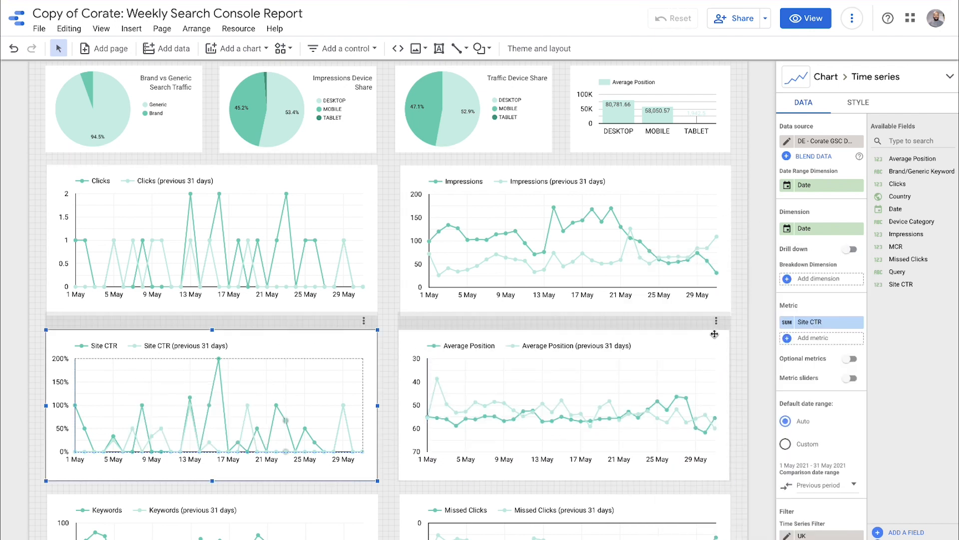
click(810, 322)
click(780, 486)
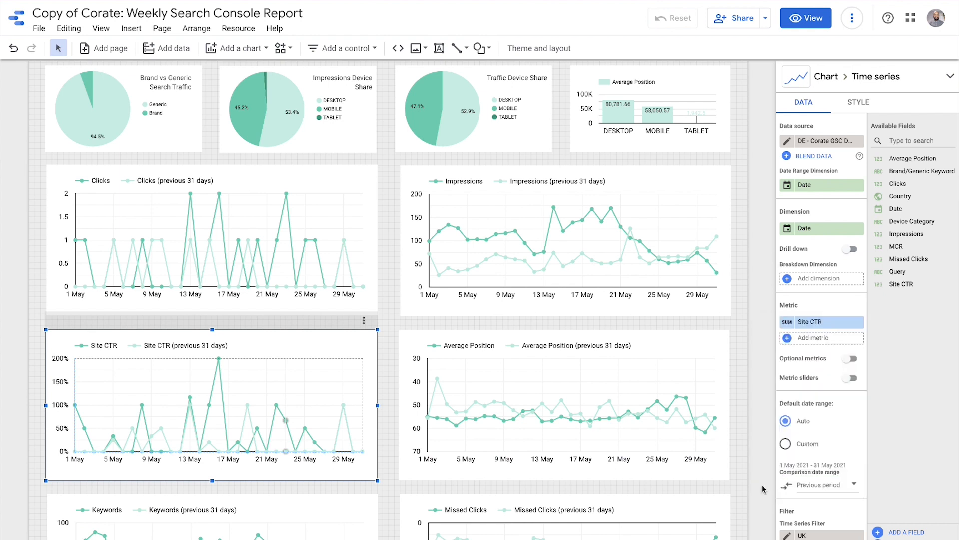
key(ctrl+v)
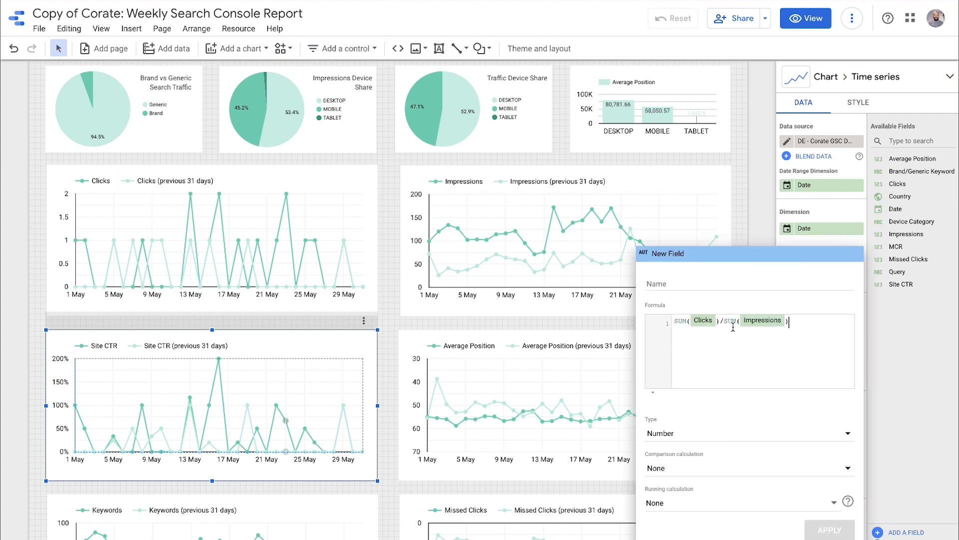
click(714, 281)
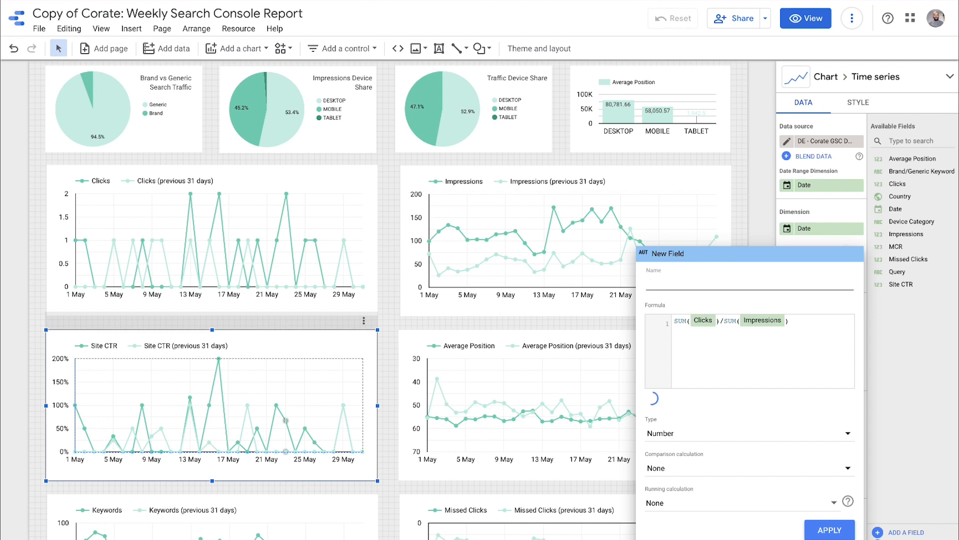
text(CTR)
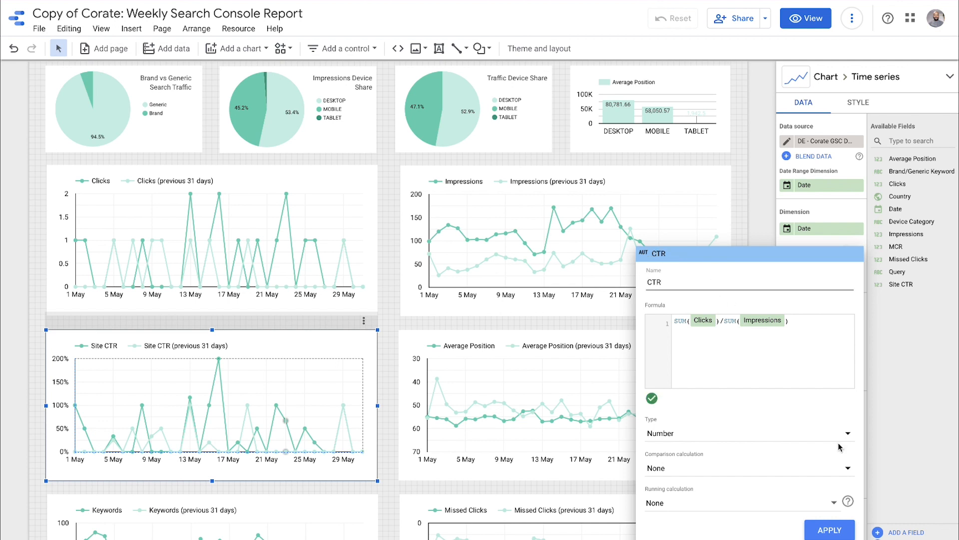
click(826, 529)
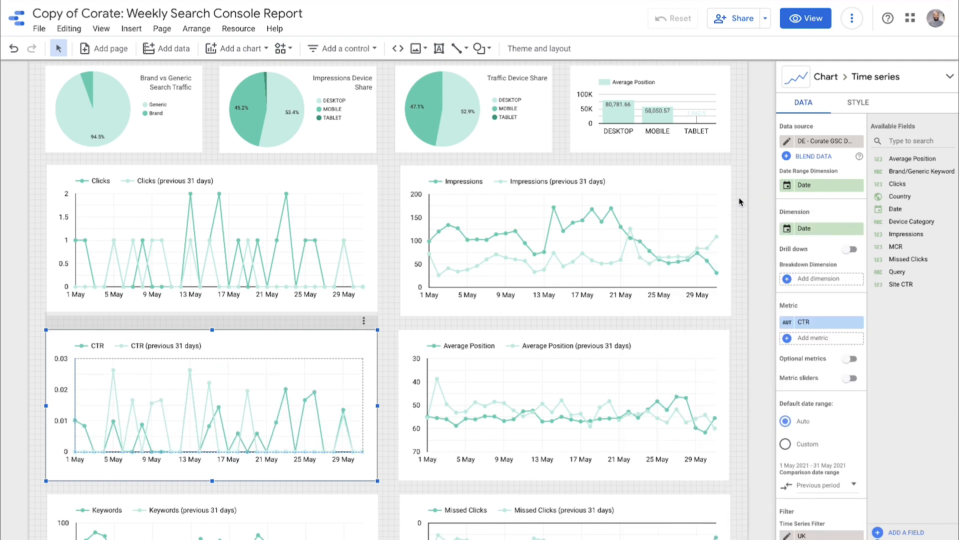
Set the type of the CTR field in the time series chart to Percent.
scroll(741, 202, down, 4)
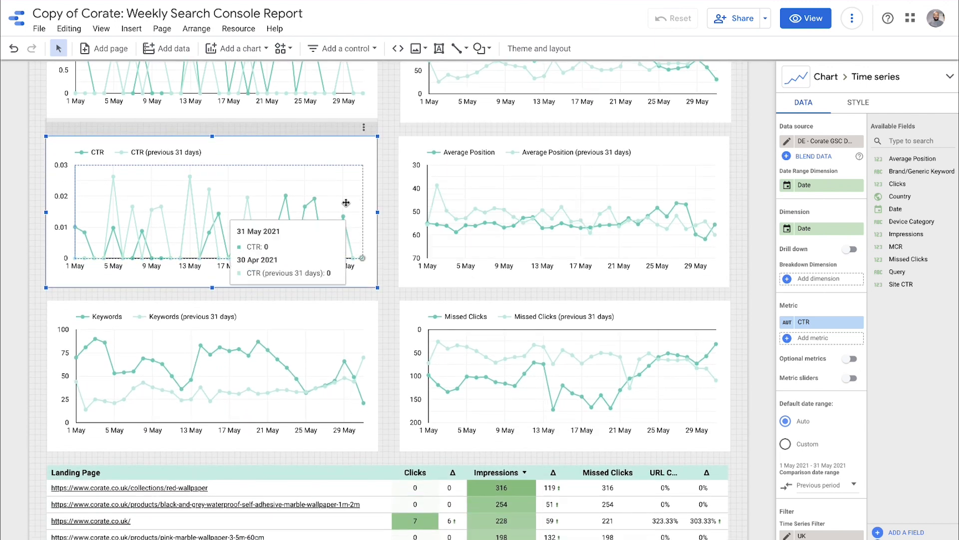
click(787, 320)
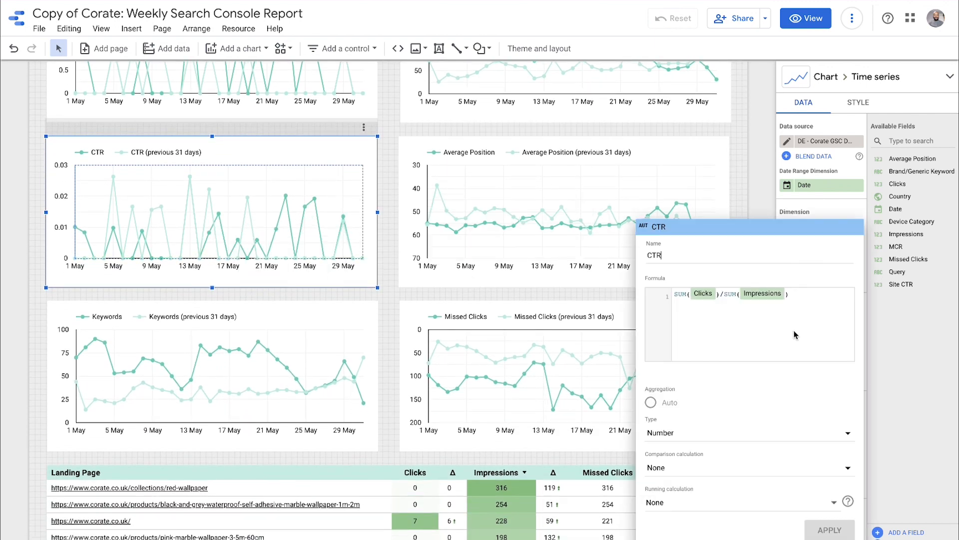
click(710, 438)
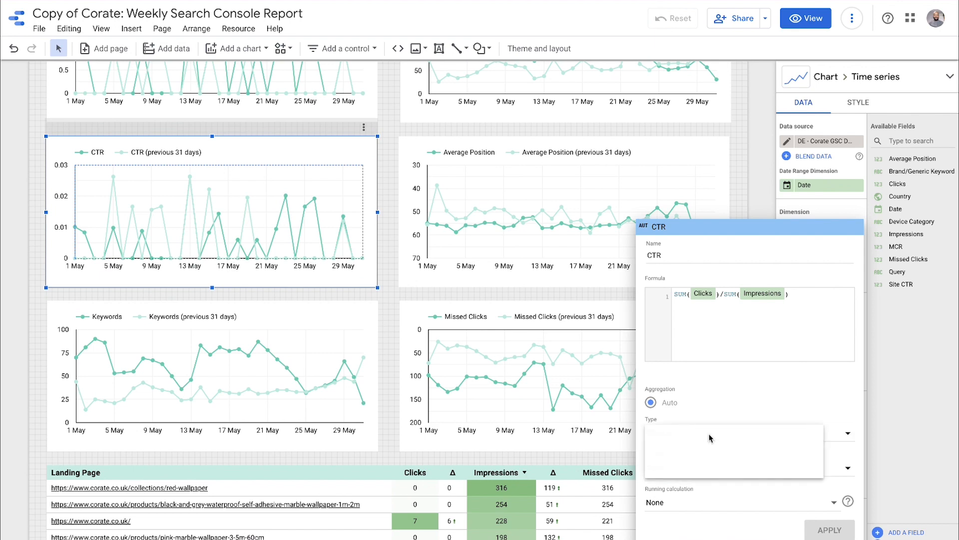
mouse_move(707, 440)
click(565, 459)
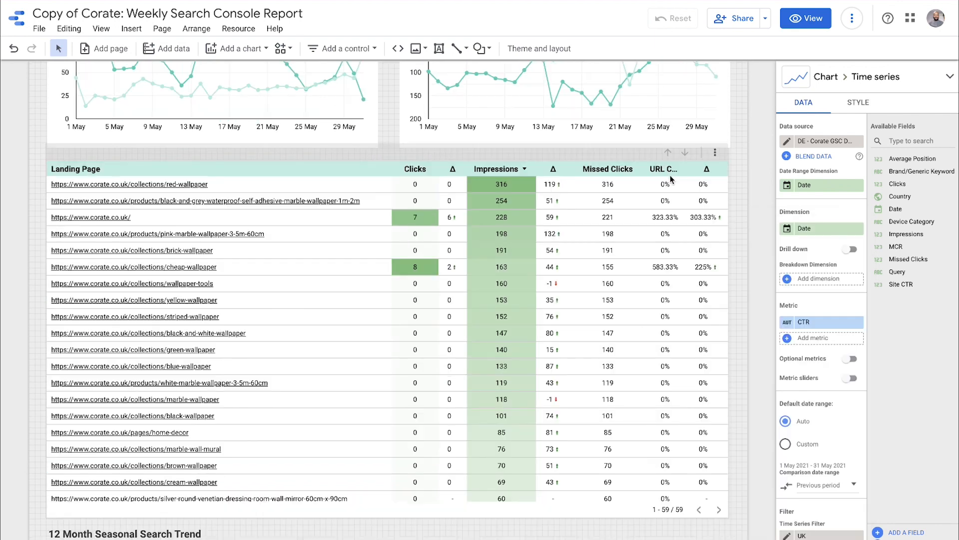
Replace the Landing Page table's URL CTR metric with a new Percent field named CTR using the formula SUM(Url Clicks)/SUM(Impressions).
click(672, 179)
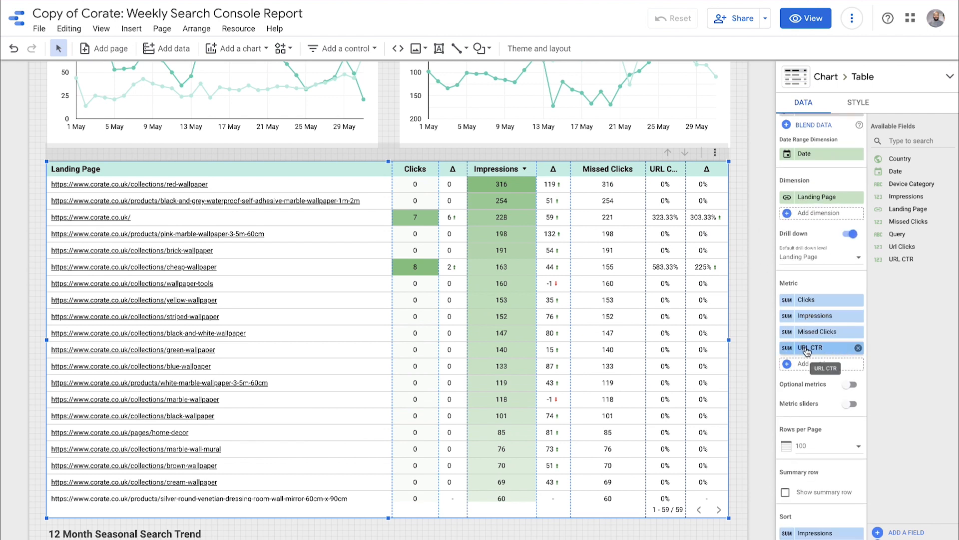
click(804, 349)
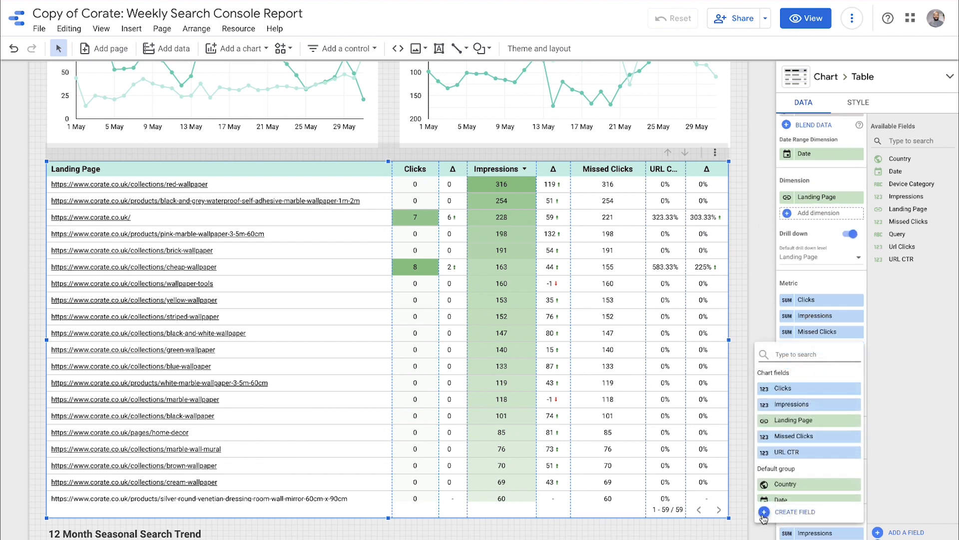
click(765, 510)
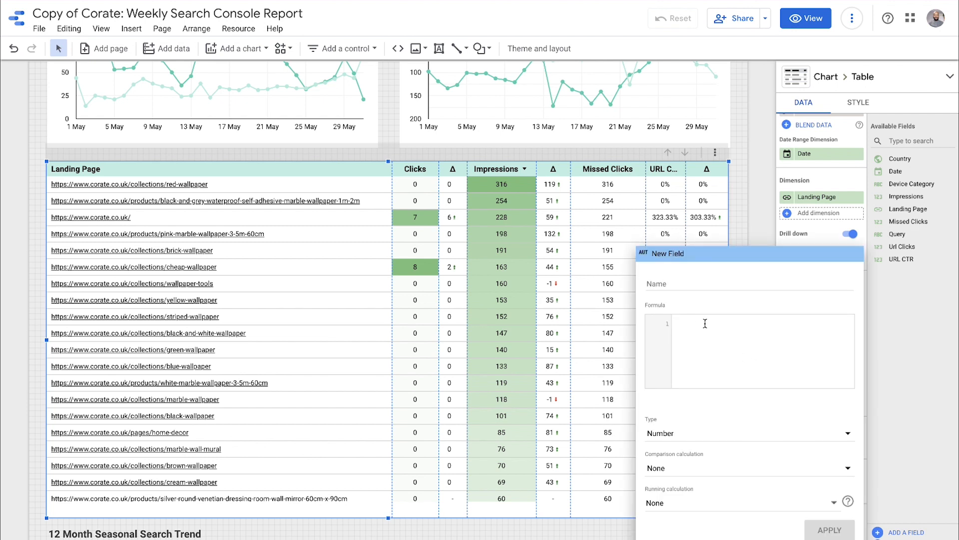
text(SUM(clicks)/SUM(Impressions))
click(691, 323)
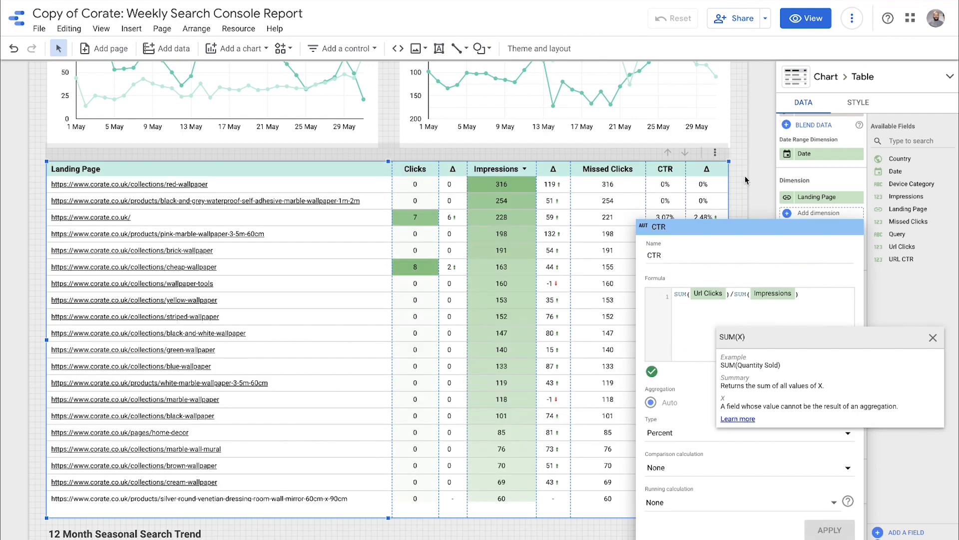
click(745, 178)
In the Site Level Keywords With Position table, start a new field named CTR with formula SUM(Clicks)/SUM(Impressions) in place of Site CTR.
scroll(745, 176, down, 10)
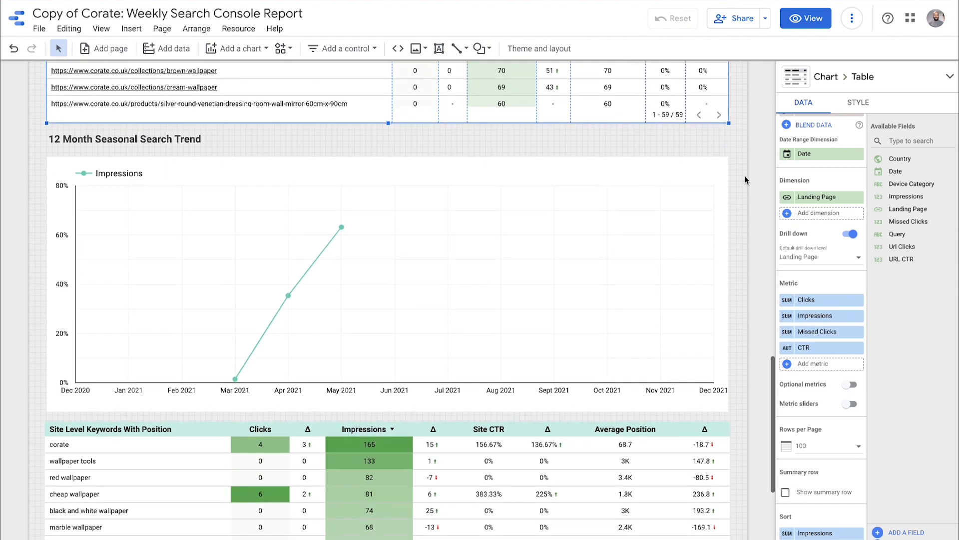
scroll(745, 176, down, 3)
click(465, 265)
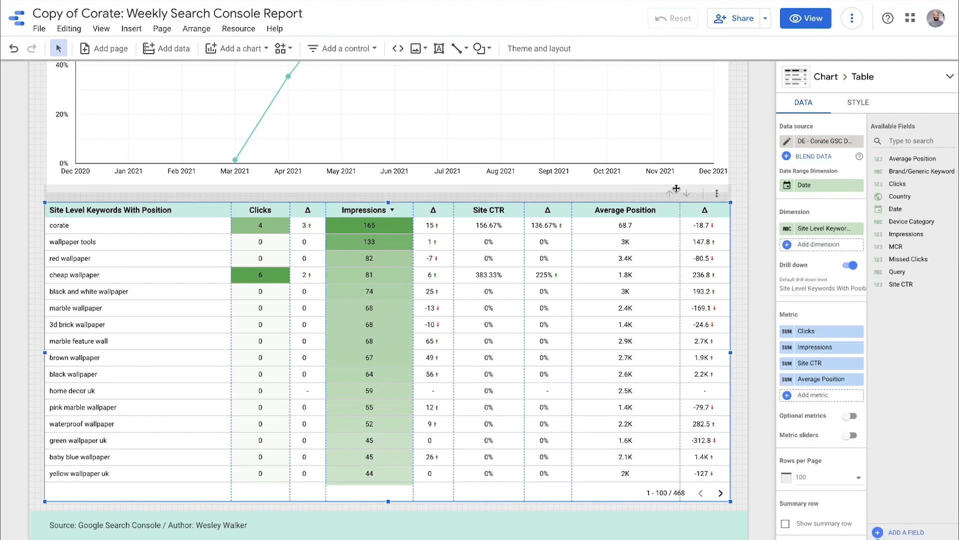
scroll(676, 187, up, 10)
scroll(676, 187, down, 12)
scroll(713, 287, up, 8)
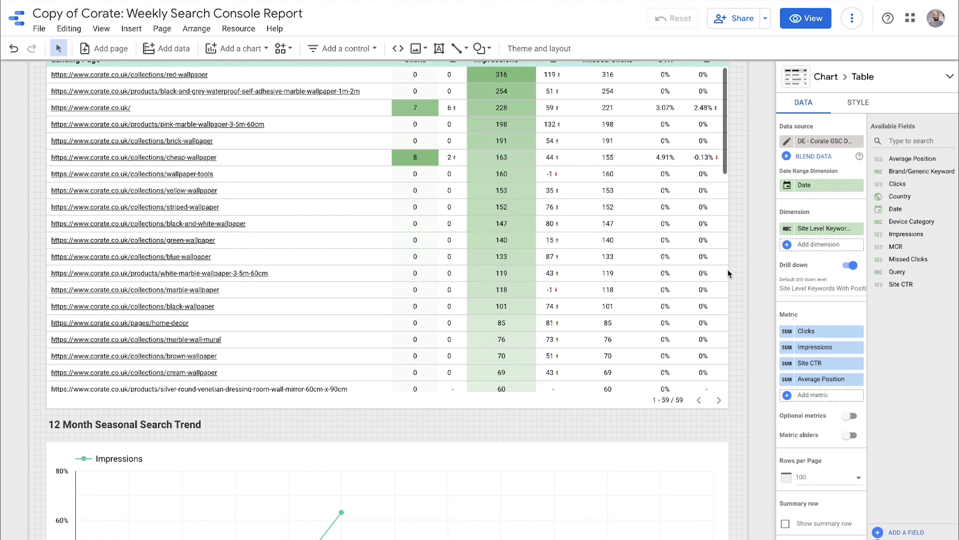
scroll(748, 233, down, 10)
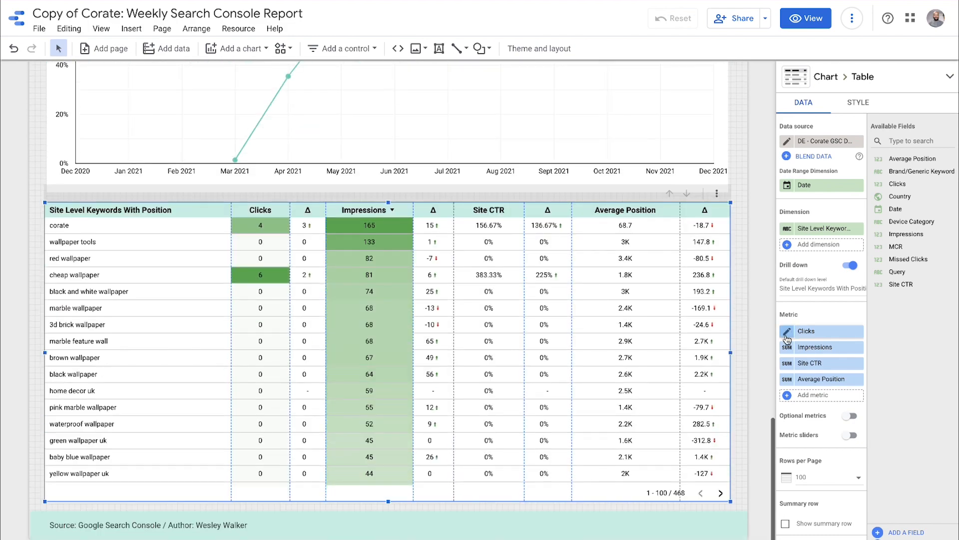
click(812, 364)
click(763, 530)
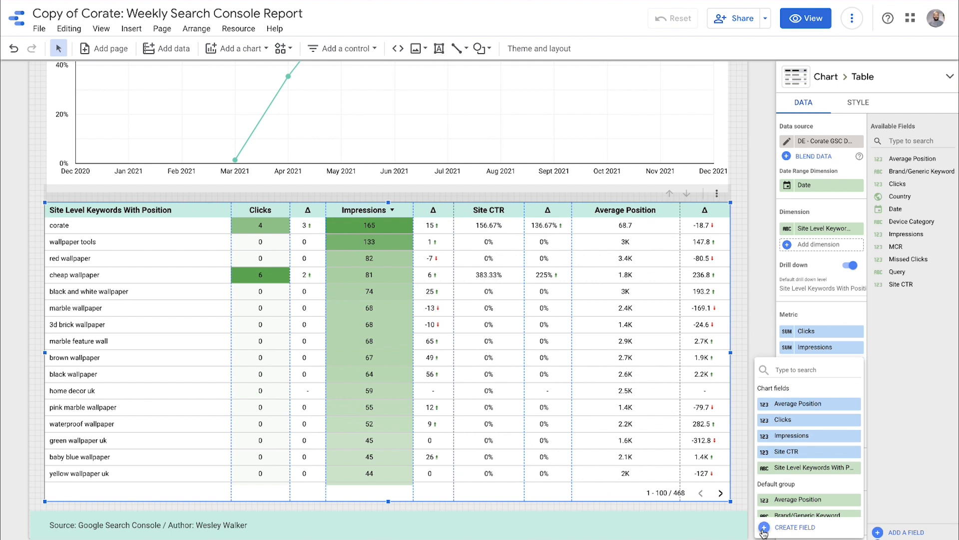
click(709, 341)
text(SUM(Clicks)/SUM(Impressions))
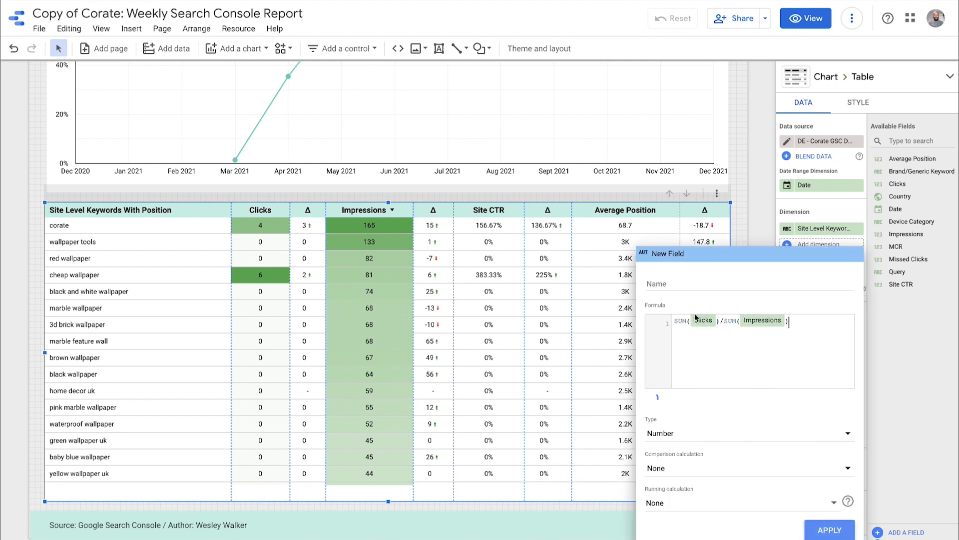
click(677, 284)
text(CTR)
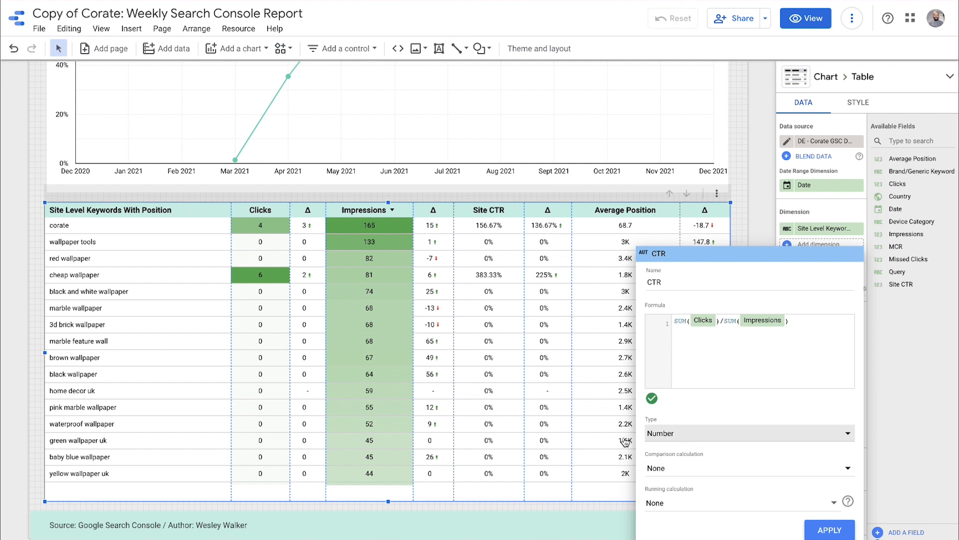
Set the keyword table's new CTR field type to Percent and apply the field.
click(670, 434)
mouse_move(682, 445)
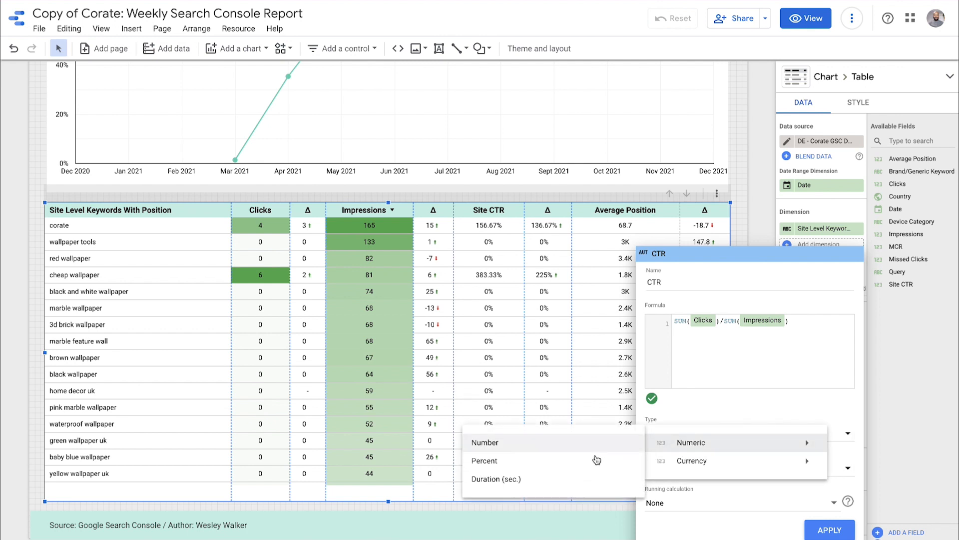
click(549, 461)
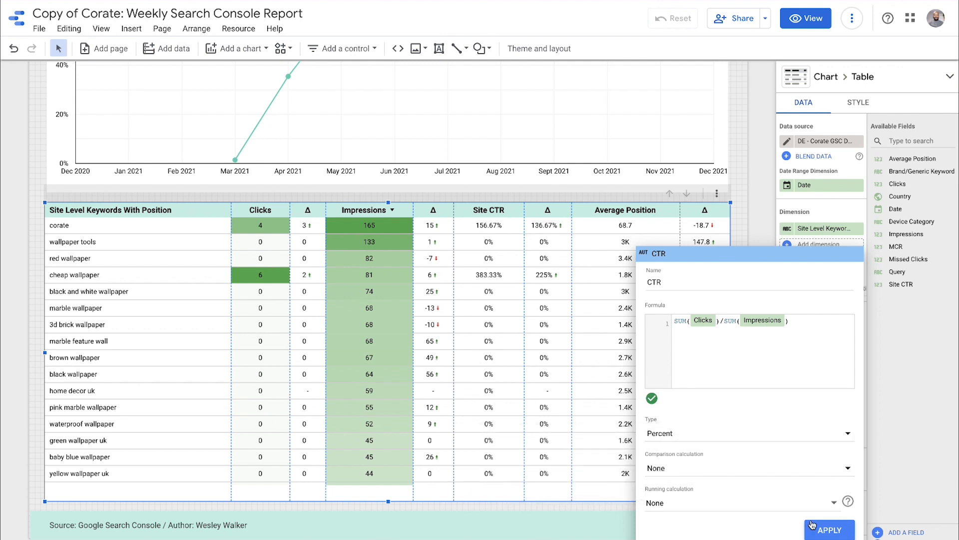
click(829, 531)
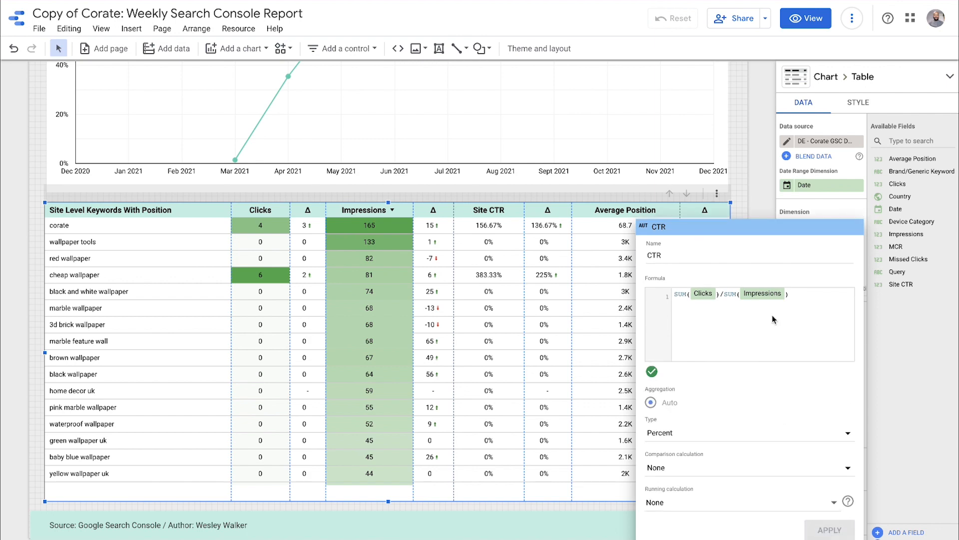
click(739, 206)
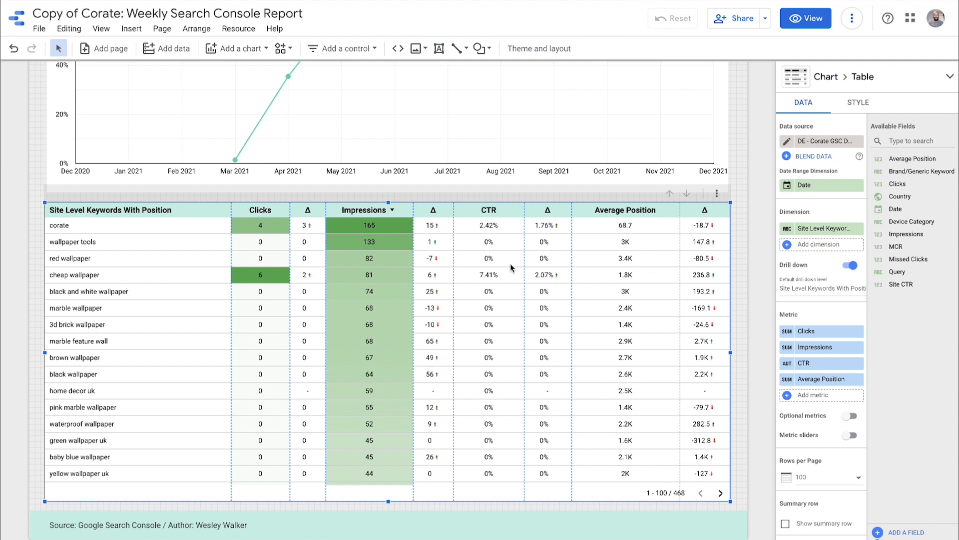
Set the aggregation of the keyword table's Average Position metric to Average.
click(798, 380)
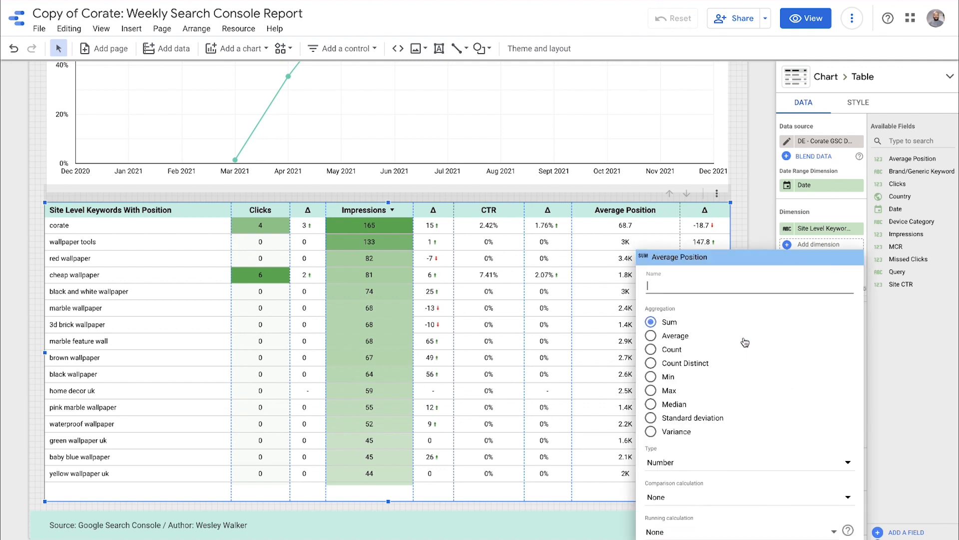
click(685, 337)
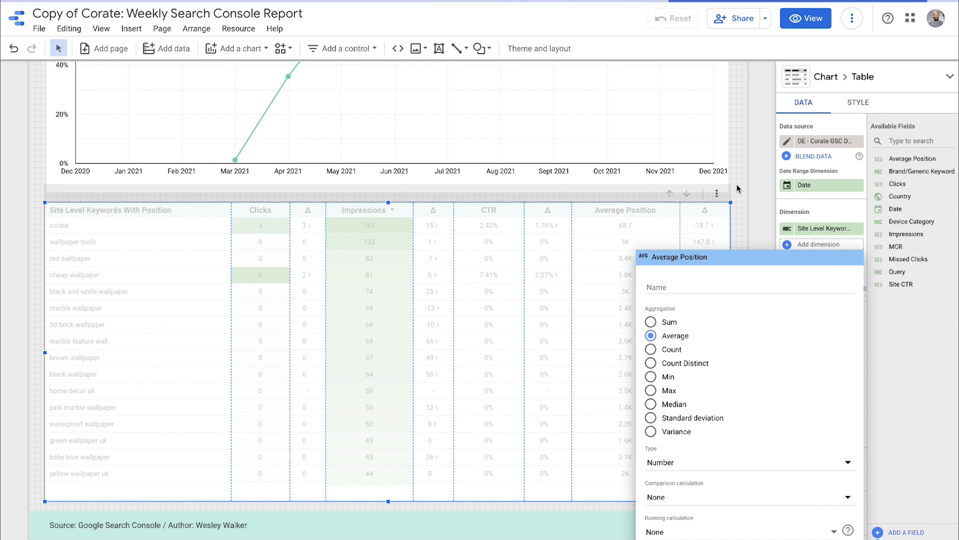
key(Escape)
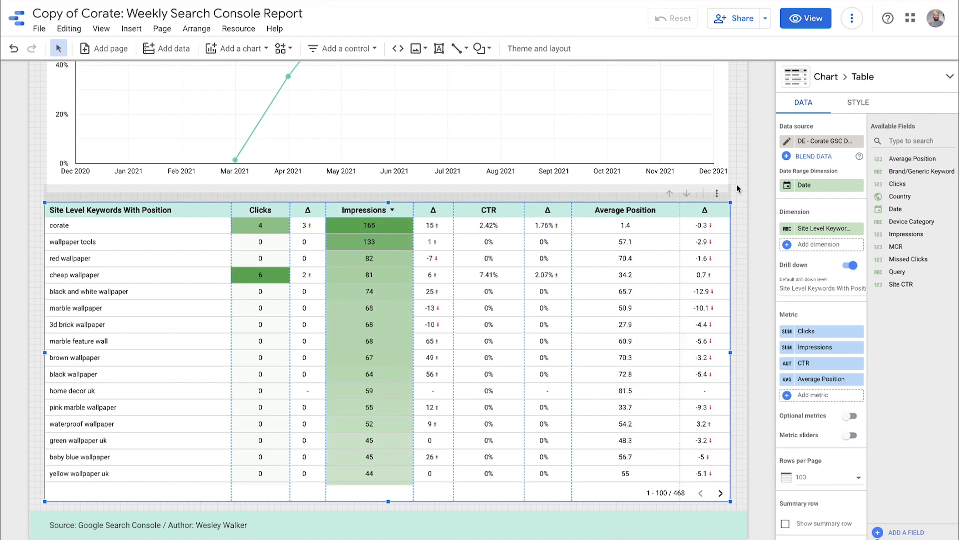
scroll(737, 185, up, 2)
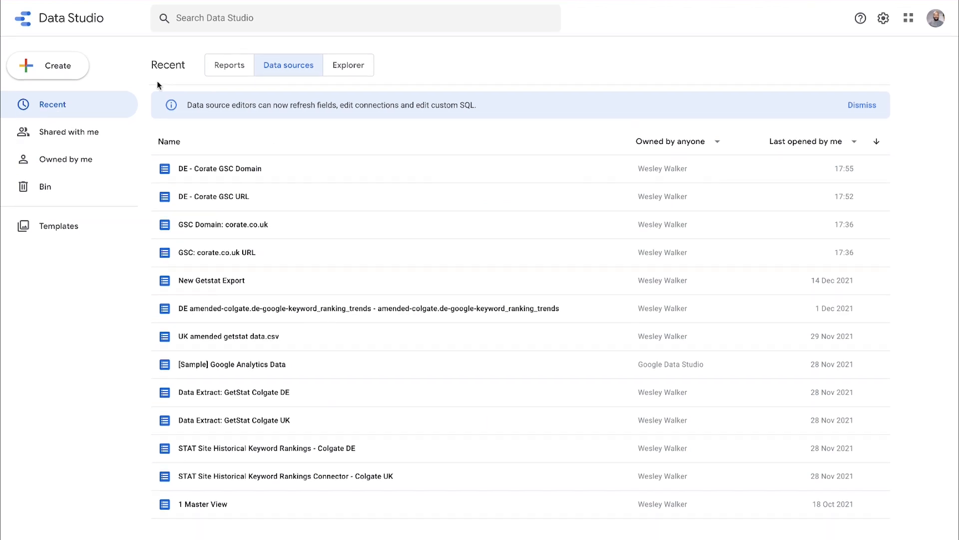
Create an Extract Data data source based on GSC Domain: corate.co.uk and add Clicks as its metric.
click(59, 61)
click(70, 120)
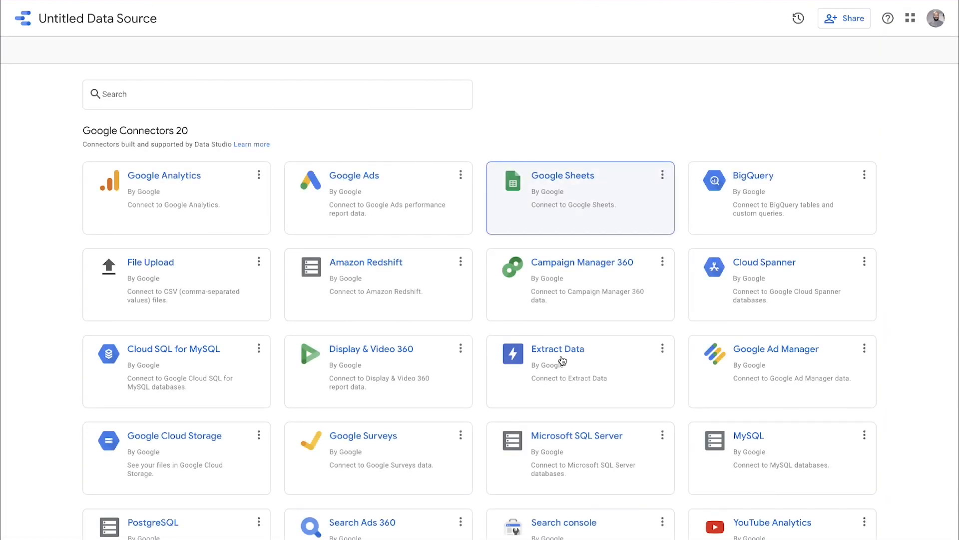
click(562, 360)
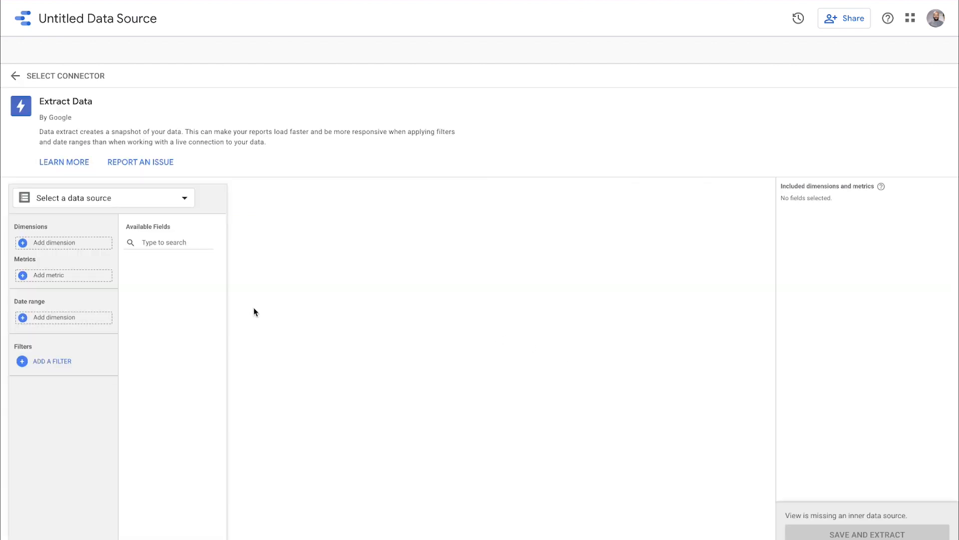
click(138, 200)
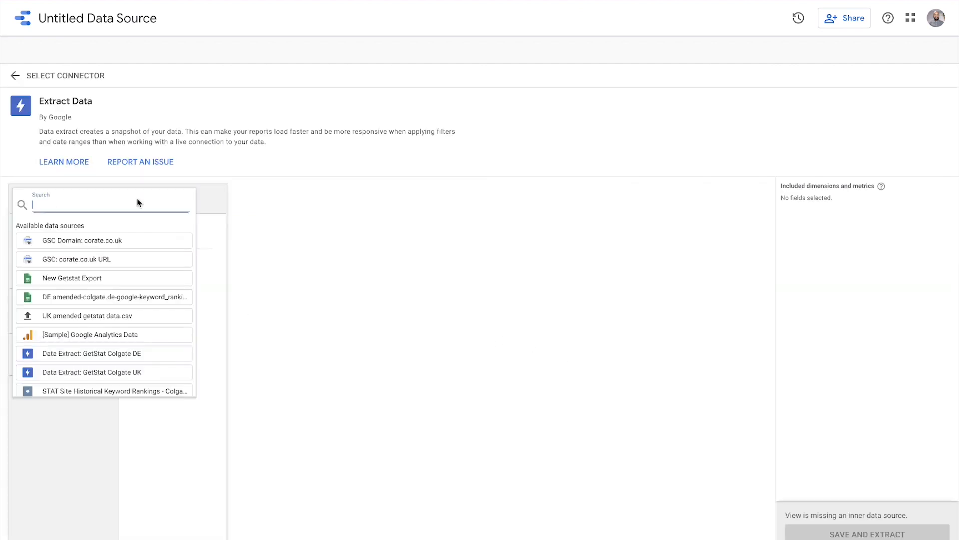
click(112, 242)
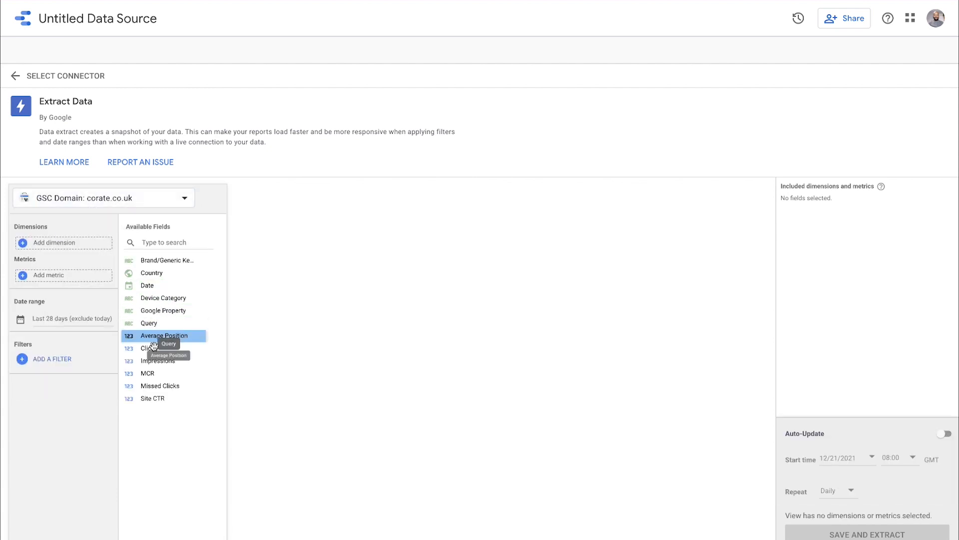
drag(155, 348, 89, 277)
Set the start date of the Clicks extract's date range to 31 March 2021.
click(46, 331)
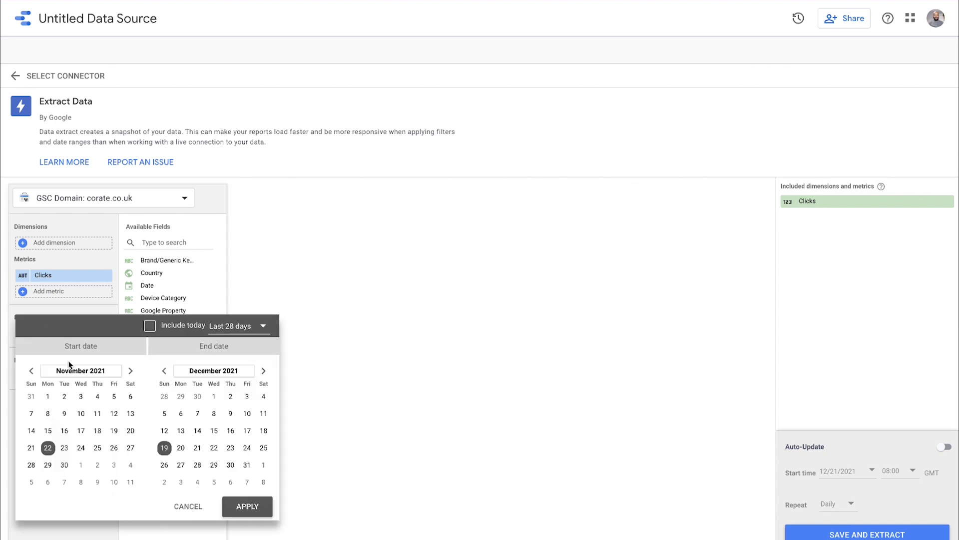
click(31, 370)
click(31, 371)
click(31, 370)
click(31, 370)
click(31, 370)
click(31, 370)
click(31, 370)
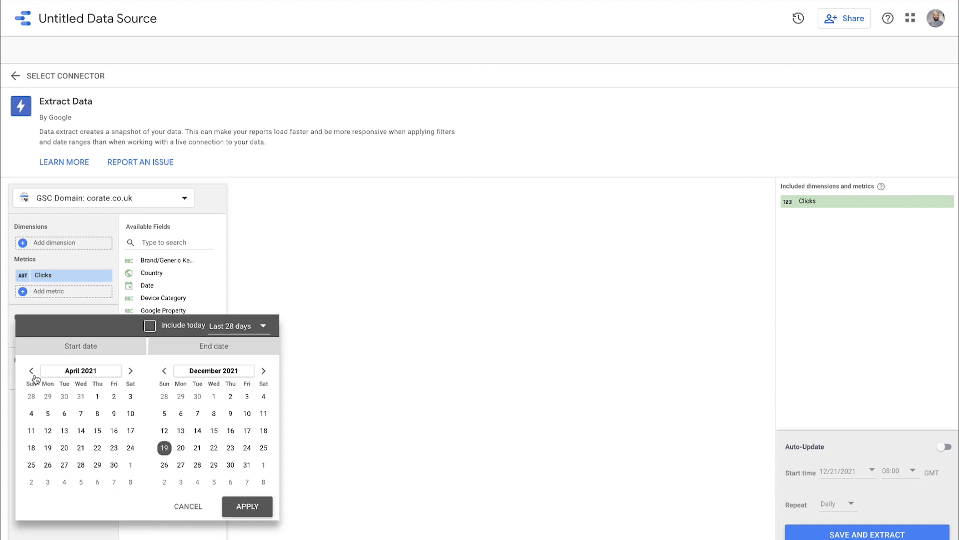
click(78, 401)
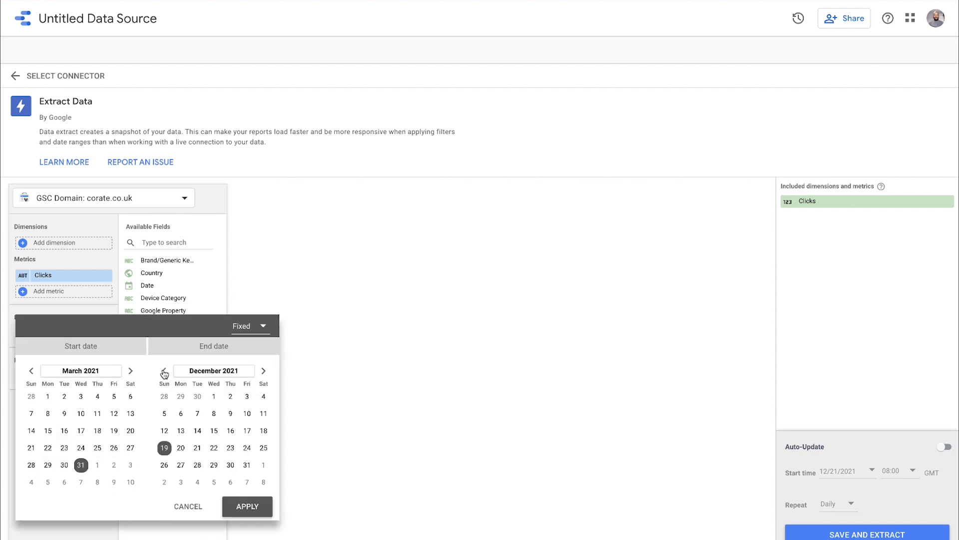
Set the end date of the Clicks extract's date range to 31 May 2021 and apply the range.
click(164, 370)
click(164, 371)
click(164, 370)
click(164, 370)
click(164, 371)
click(164, 370)
click(131, 370)
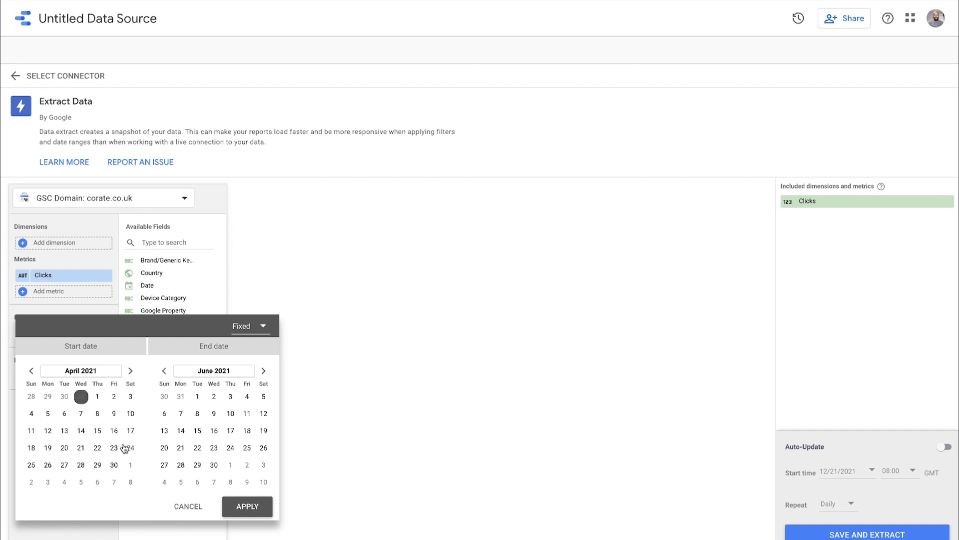
click(164, 370)
click(181, 482)
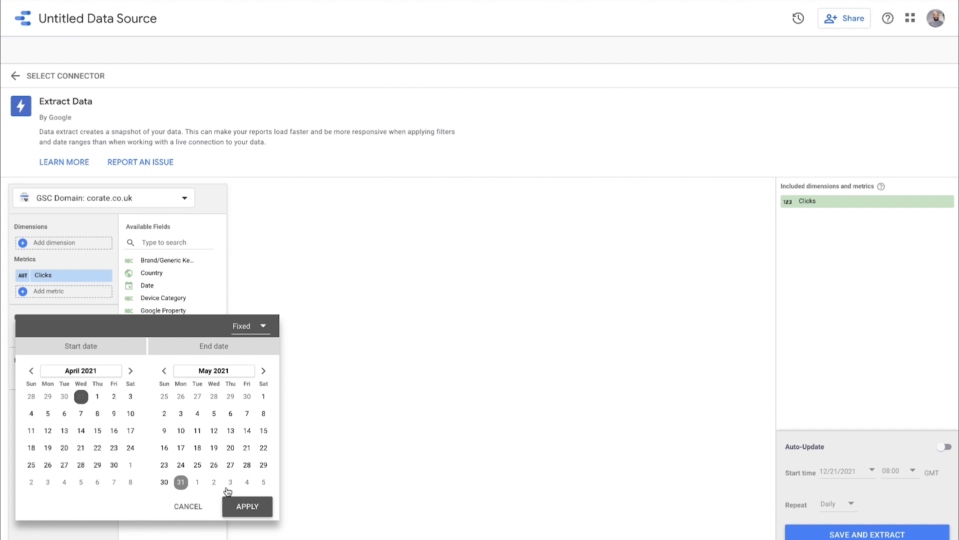
click(246, 507)
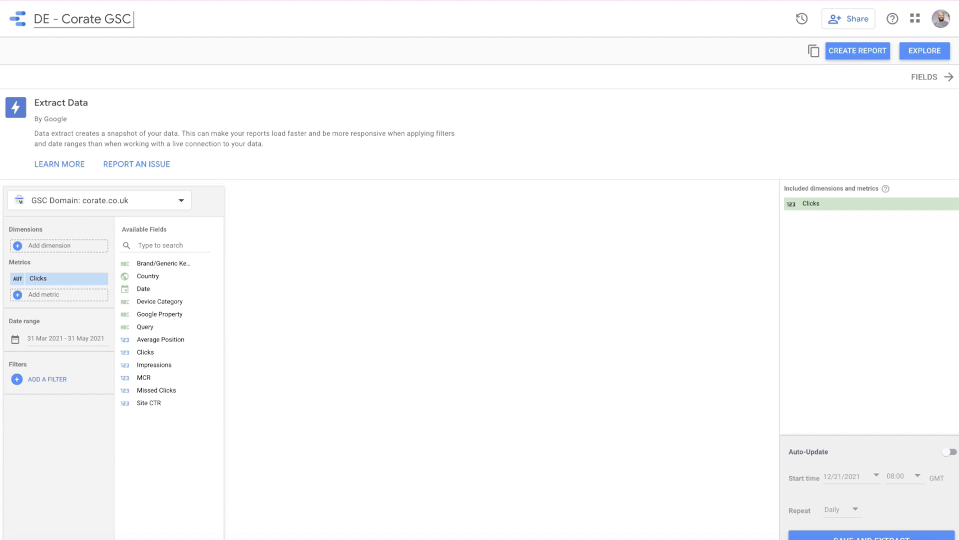
Add the Country and Date dimensions to the DE - Corate GSC Clicks data source, and save and extract it.
drag(146, 196, 70, 172)
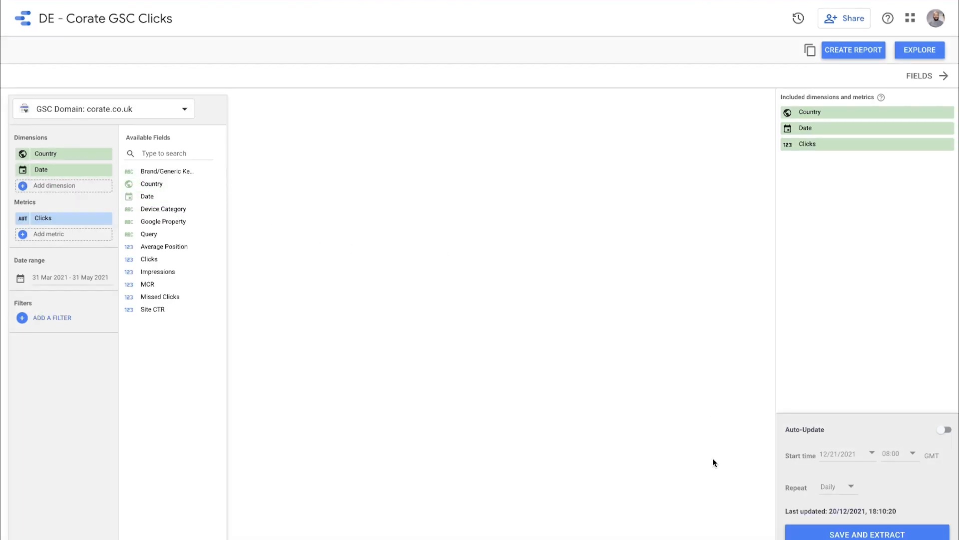
click(894, 534)
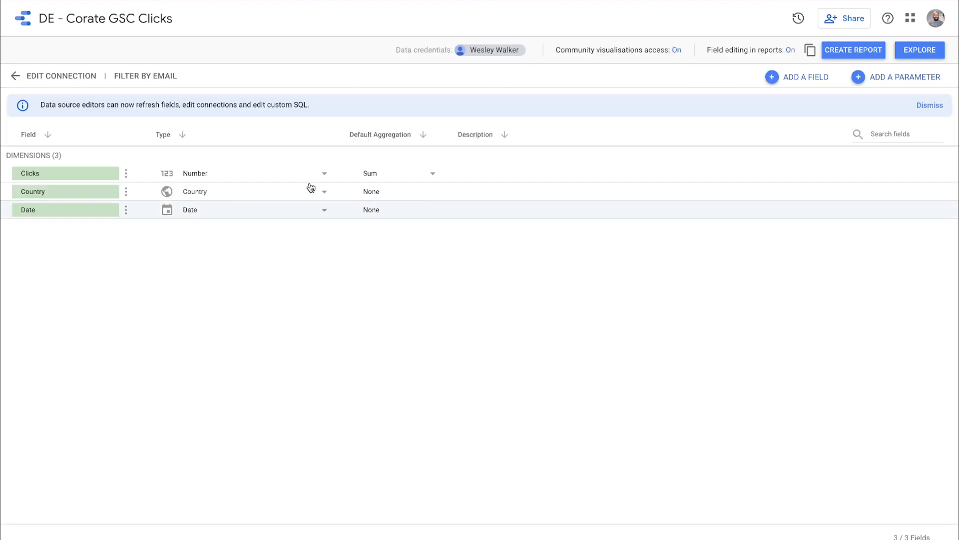
Return to the copied Weekly Search Console Report and set Date as the Clicks scorecard's date range dimension.
click(176, 1)
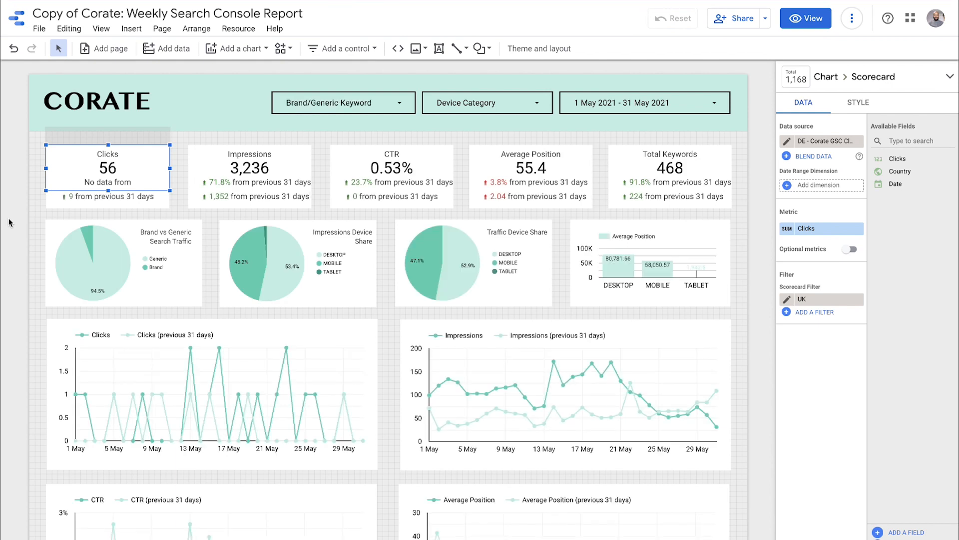
drag(902, 184, 825, 184)
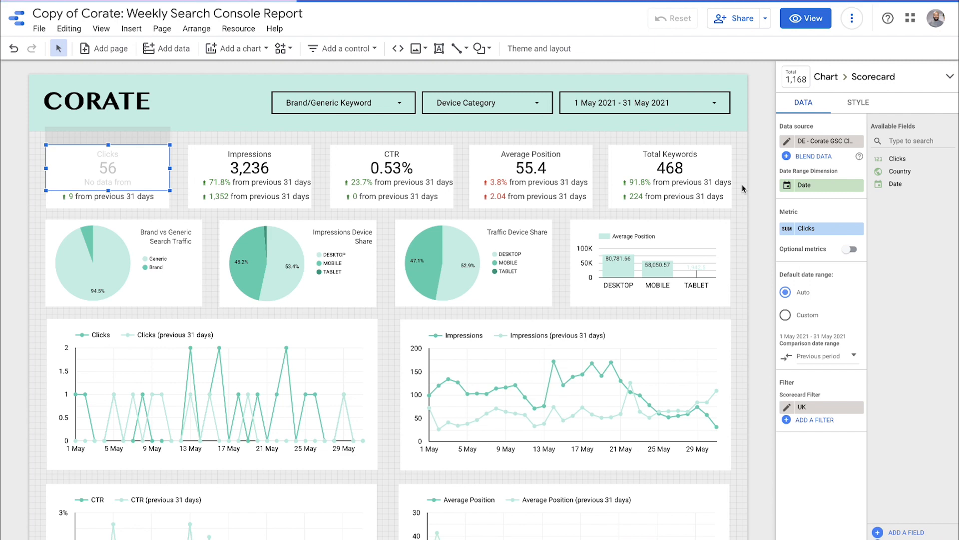